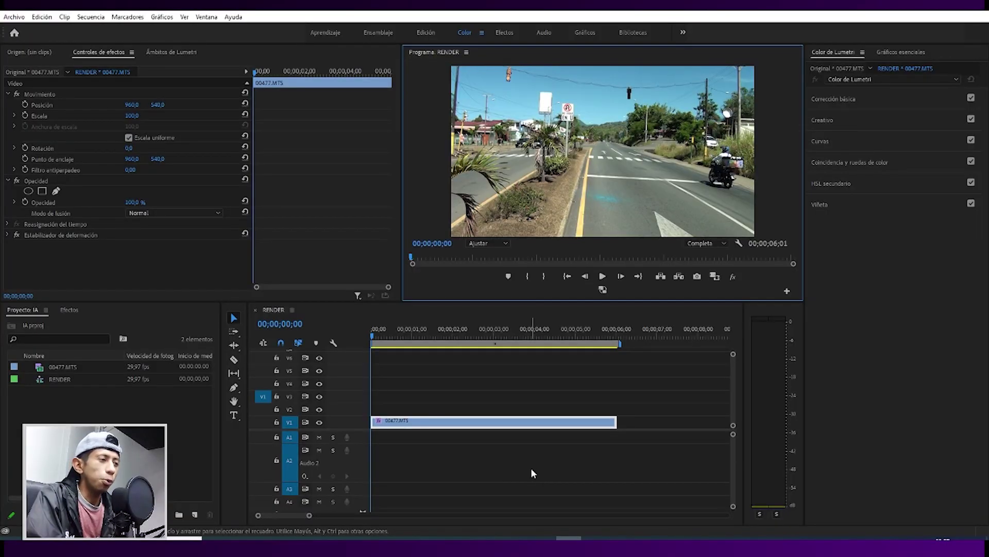
- Play through the road clip, then return the playhead to the first frame
key("space")
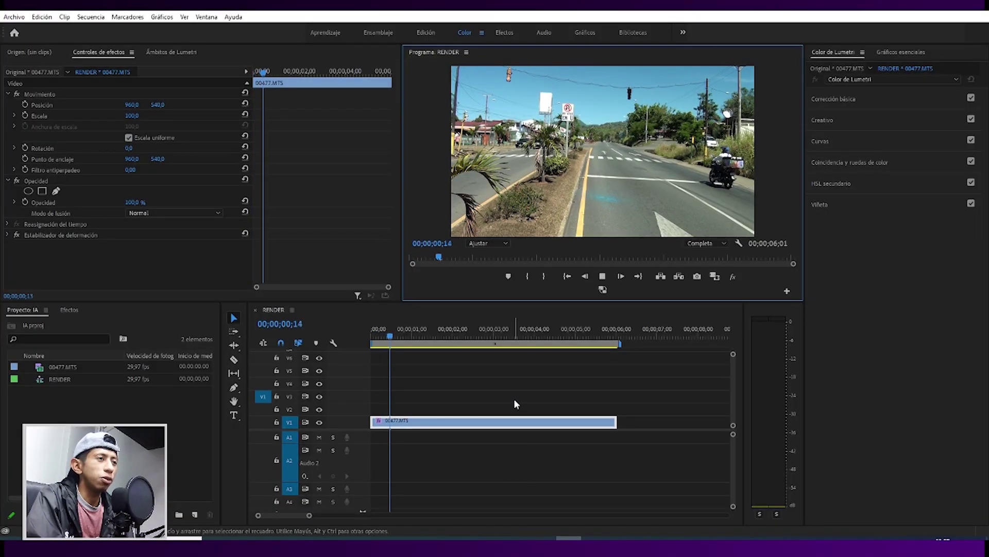
key("space")
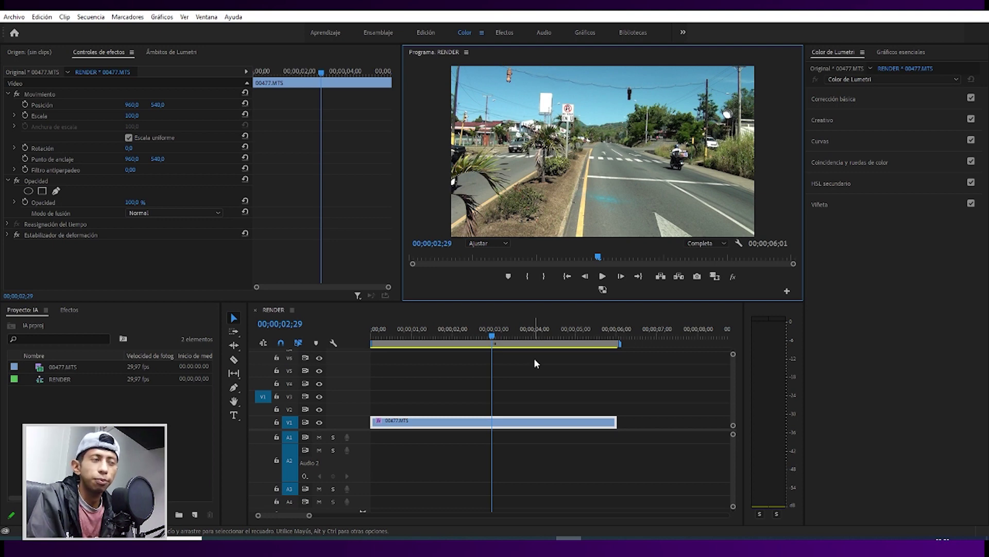
key("Home")
key("space")
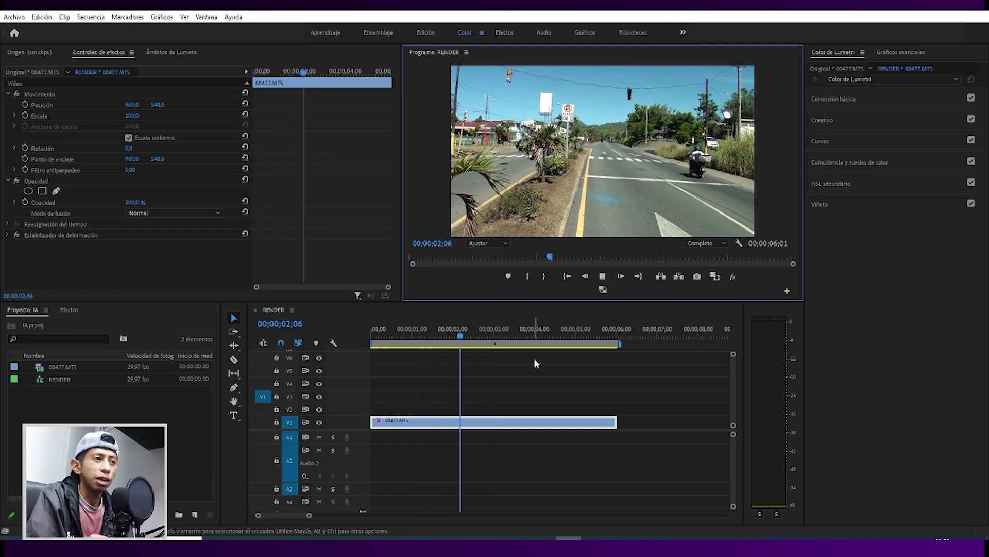
key("space")
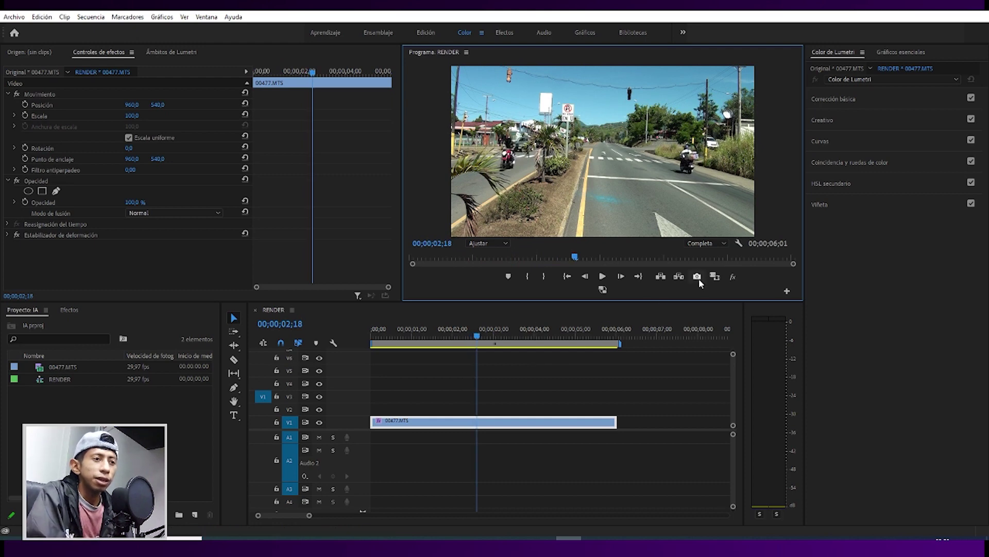
left_click(638, 298)
key("Home")
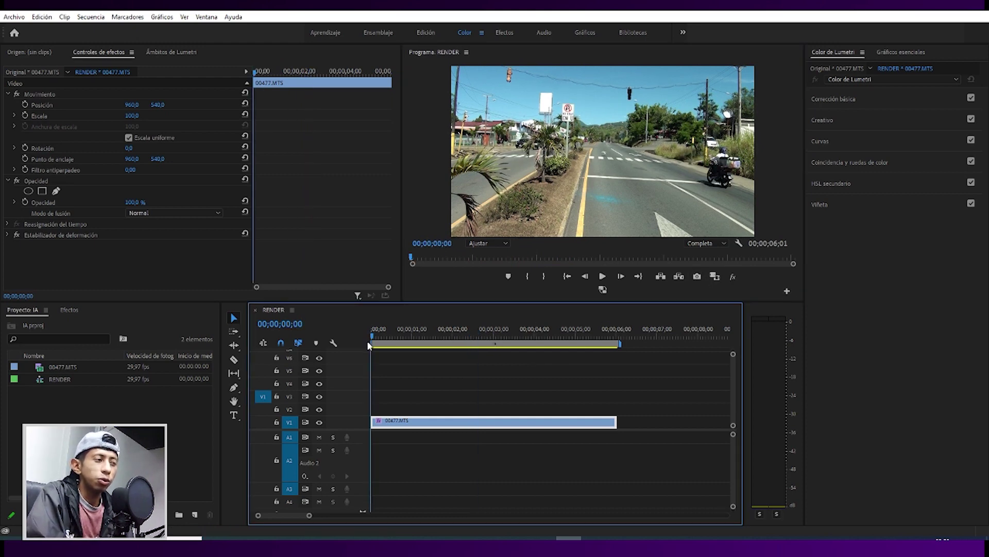
- Export the current frame as a PNG still into BORRAR > FOTOGRAMA
left_click(696, 276)
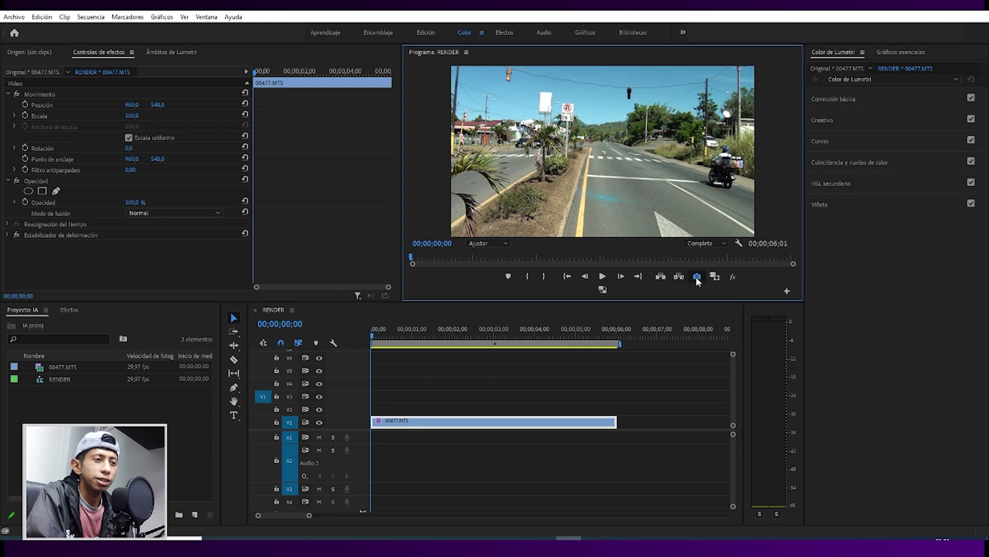
left_click(552, 292)
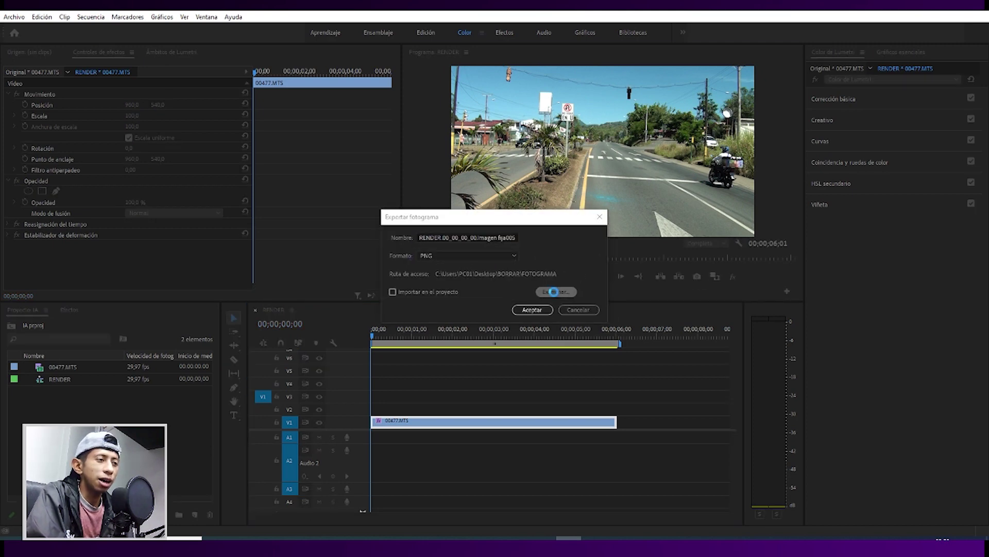
left_click(550, 206)
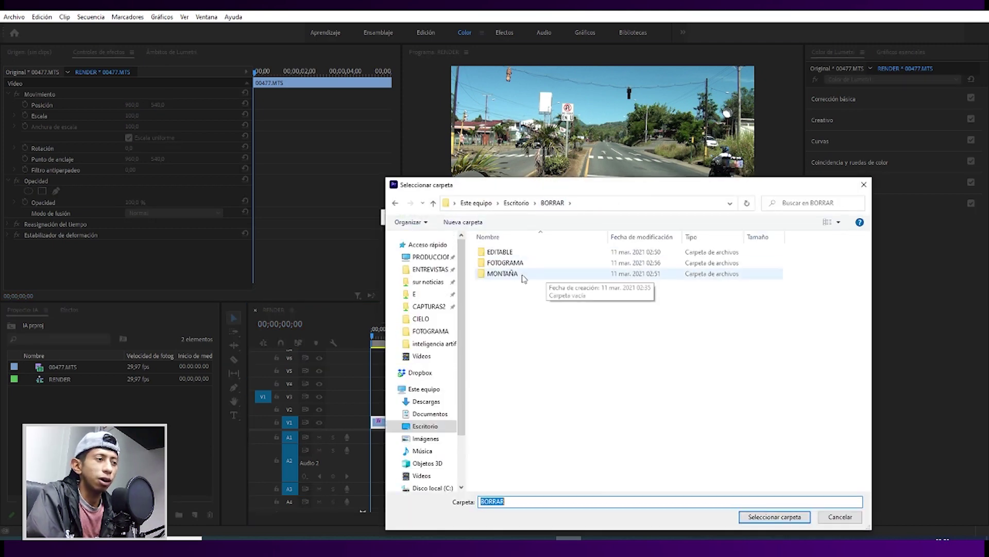
left_click(508, 264)
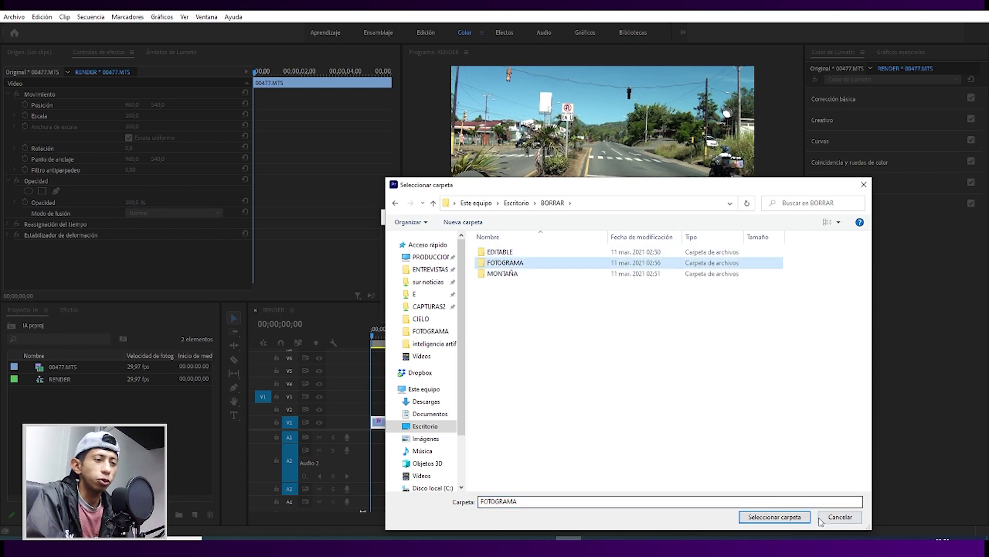
left_click(762, 520)
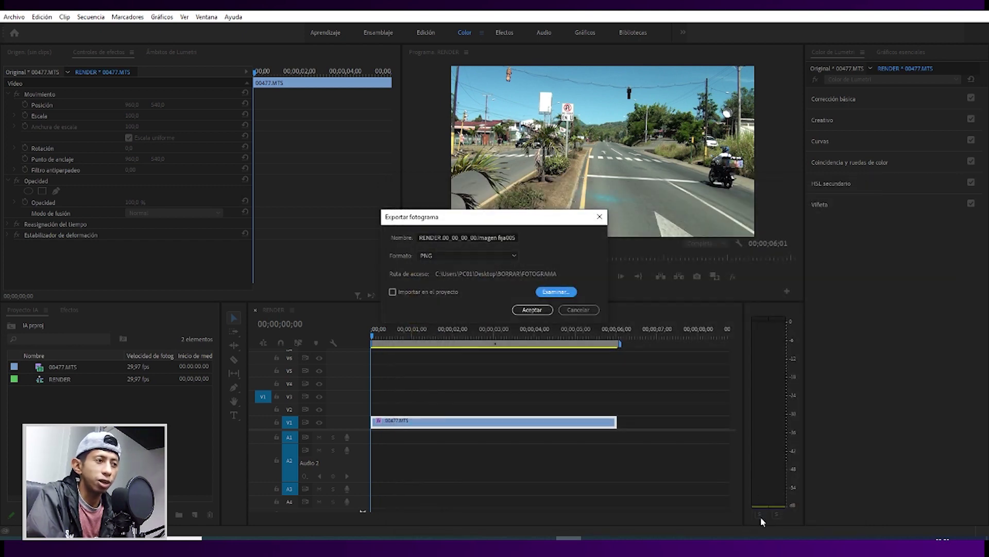
left_click(531, 310)
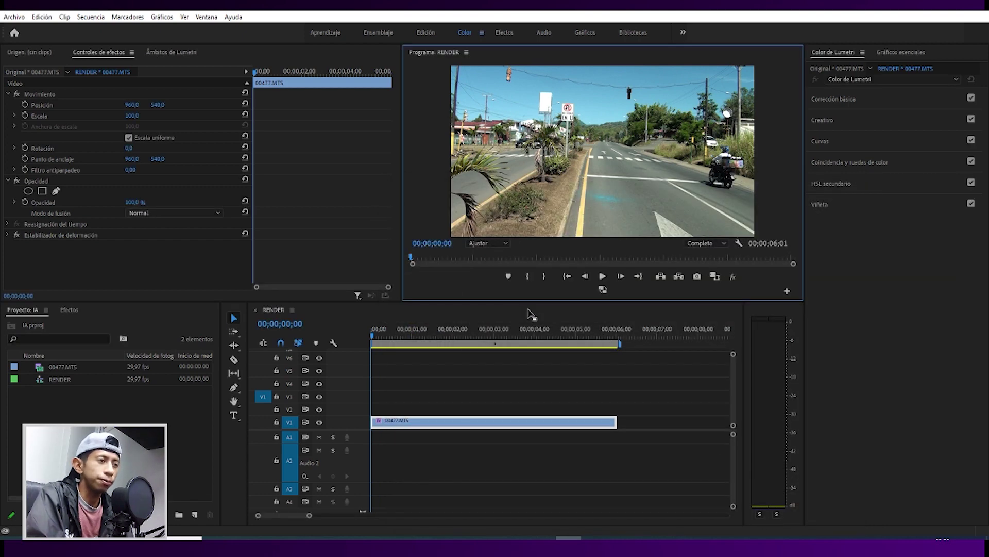
- Open FOTOGRAMA in the BORRAR Explorer window and preview the exported road still PNG
mouse_move(316, 538)
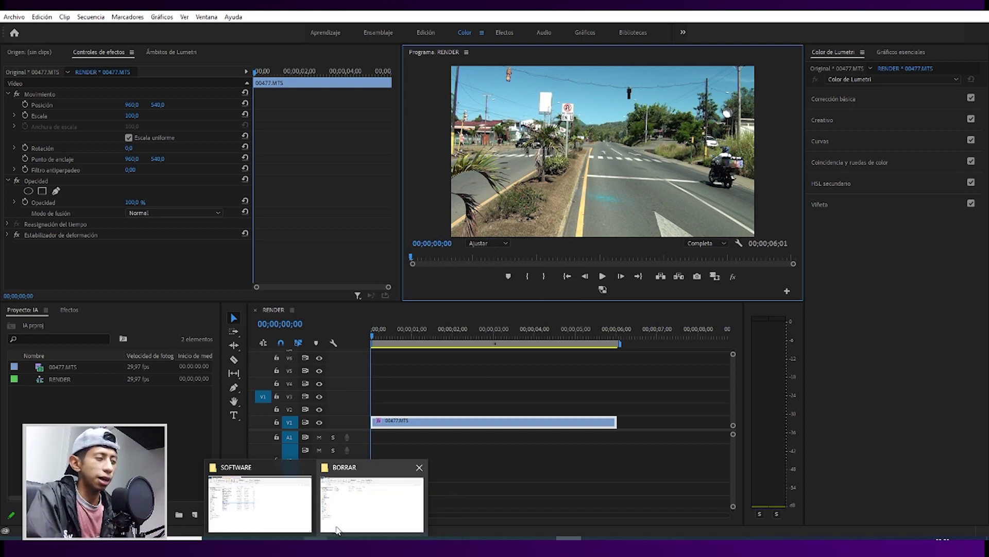
left_click(355, 515)
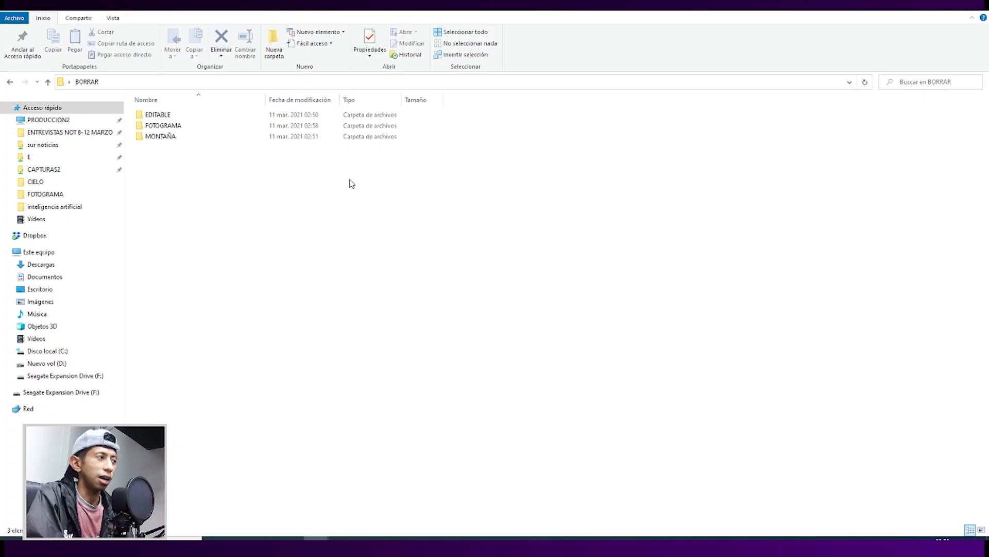
double_click(163, 126)
double_click(170, 126)
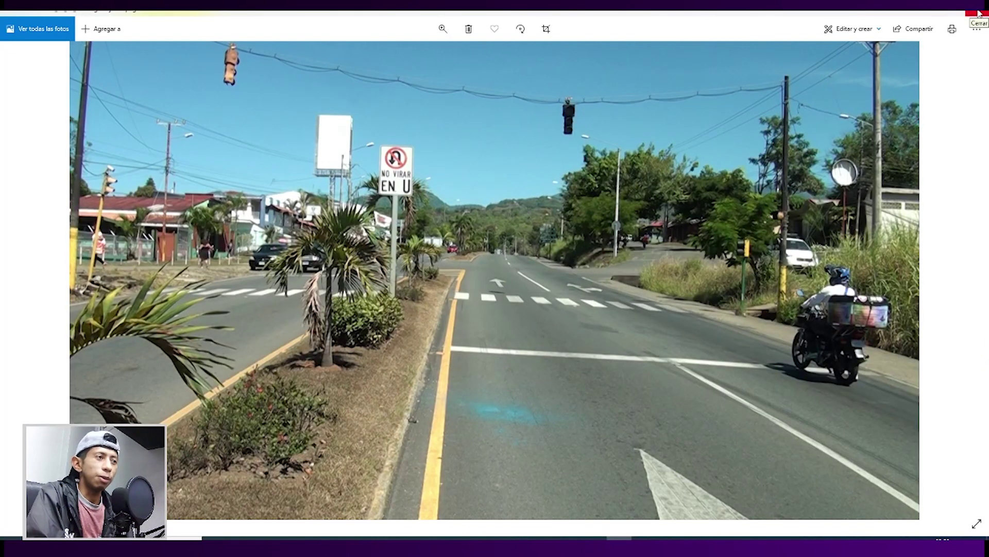
left_click(979, 14)
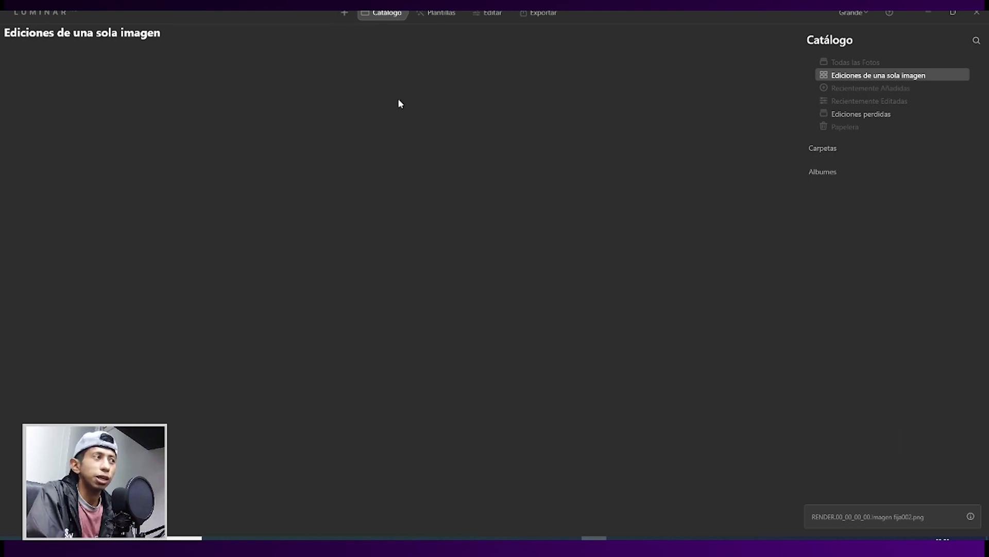
- Open the RENDER still from BORRAR > FOTOGRAMA in Luminar AI as a single image
left_click(344, 14)
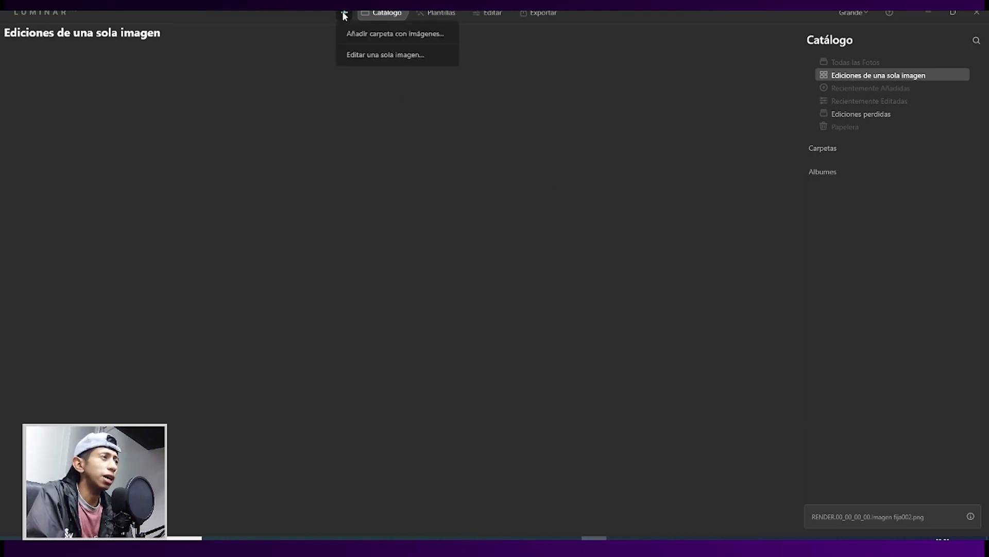
left_click(357, 57)
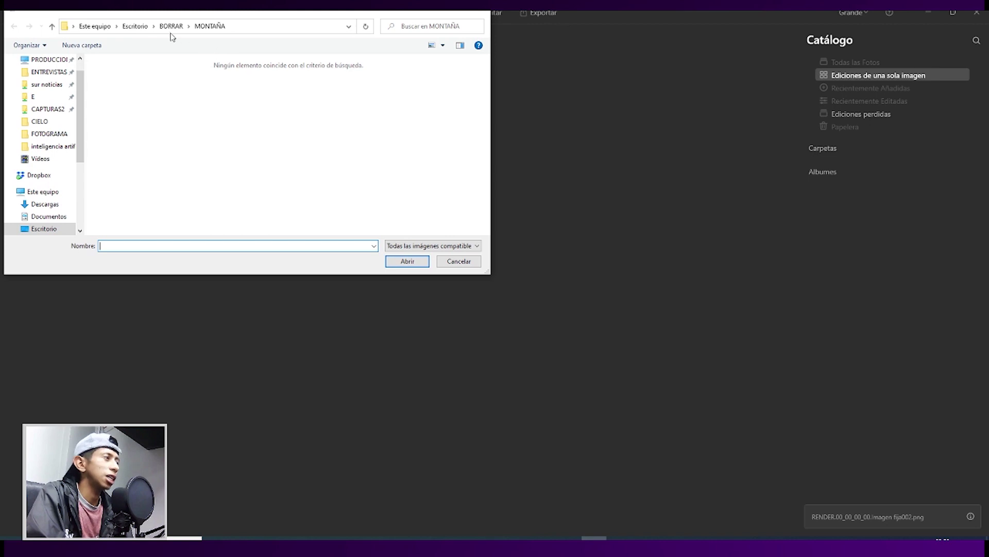
left_click(171, 25)
double_click(132, 86)
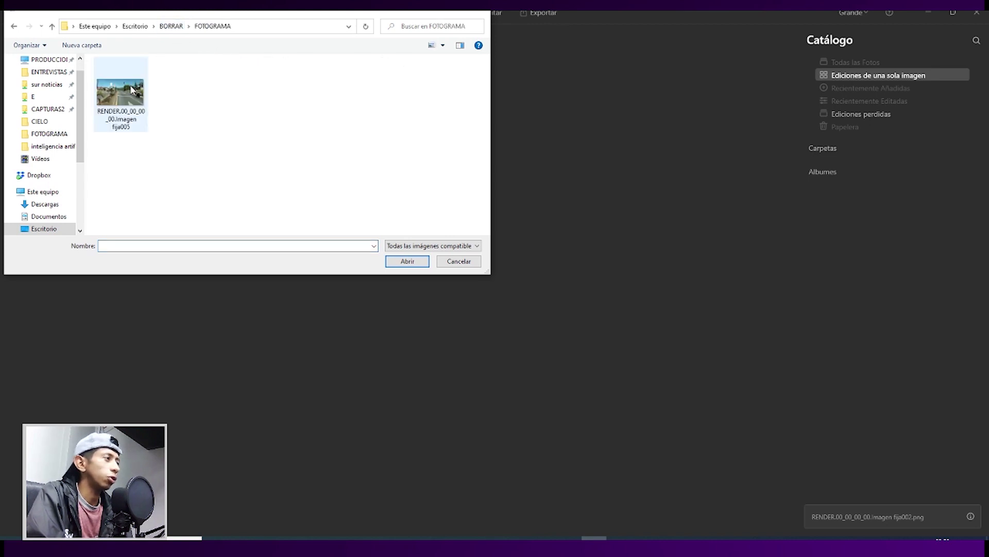
left_click(124, 88)
left_click(407, 261)
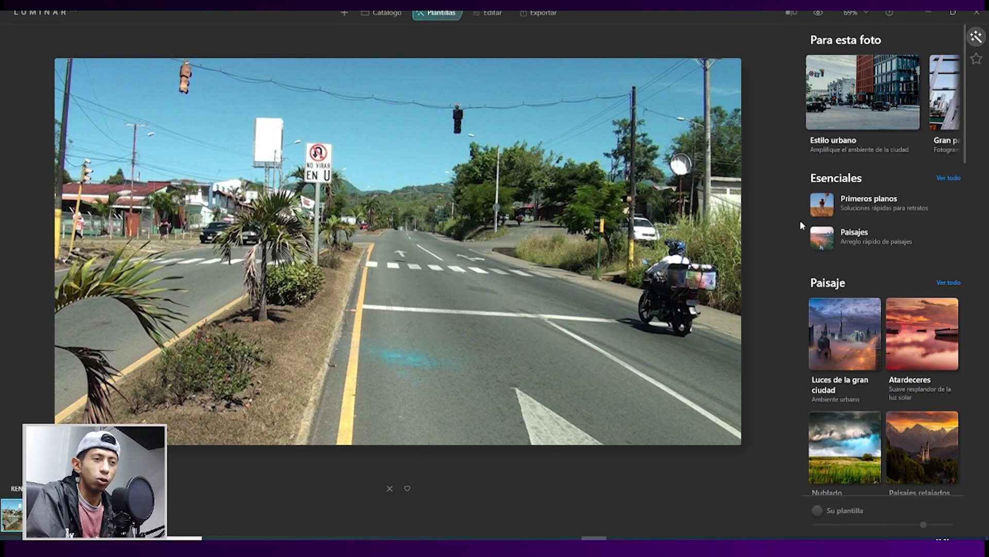
- Switch to Editar mode and show the Creativo tools such as Cielo and Atmósfera
left_click(490, 14)
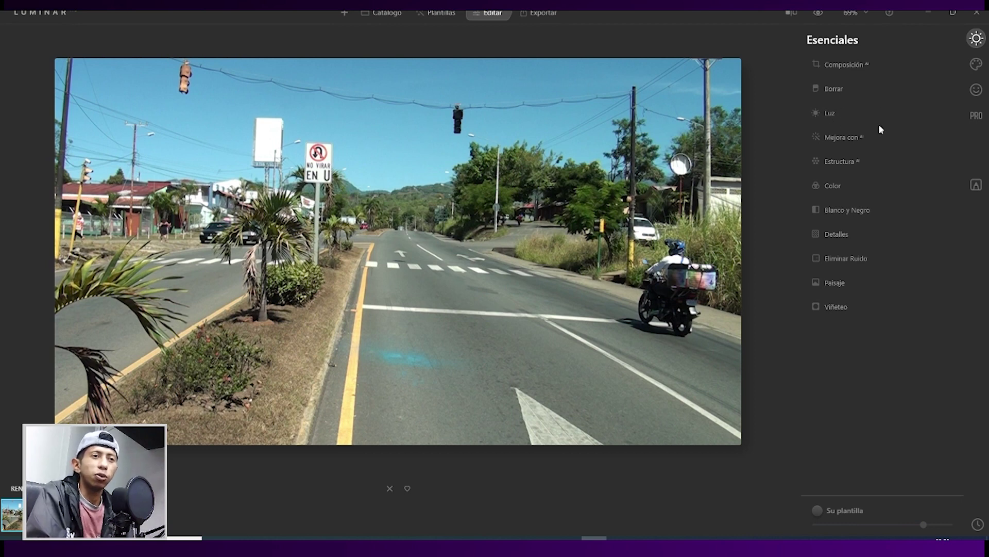
left_click(977, 64)
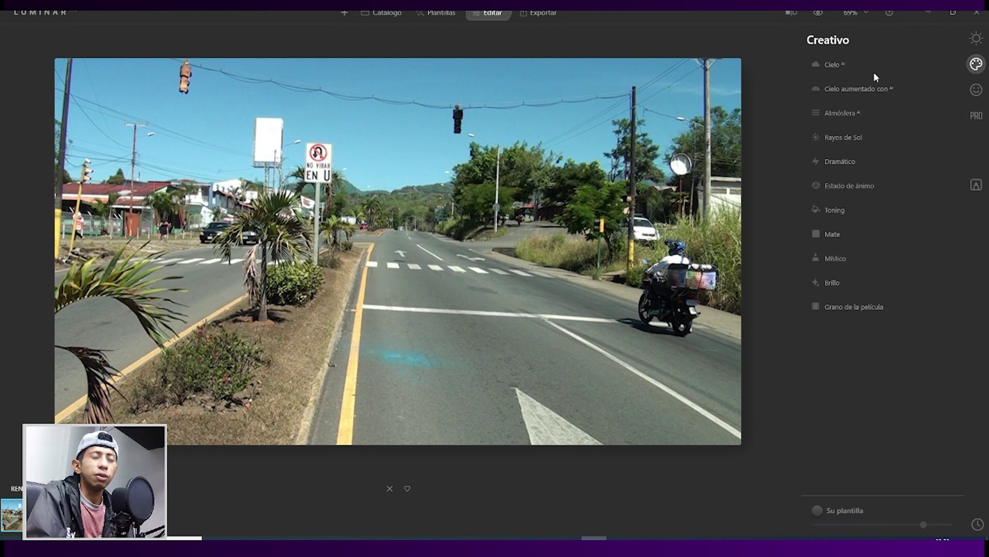
- Try the Blue Sky 1, Dramatic Sunset 1 and Sunset 3 skies in Sky AI
left_click(835, 66)
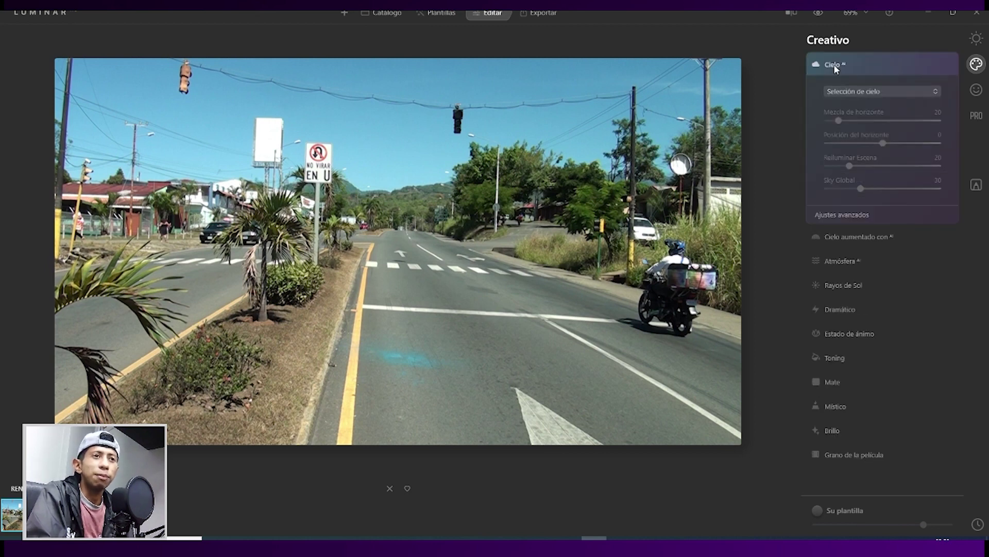
left_click(855, 91)
left_click(858, 149)
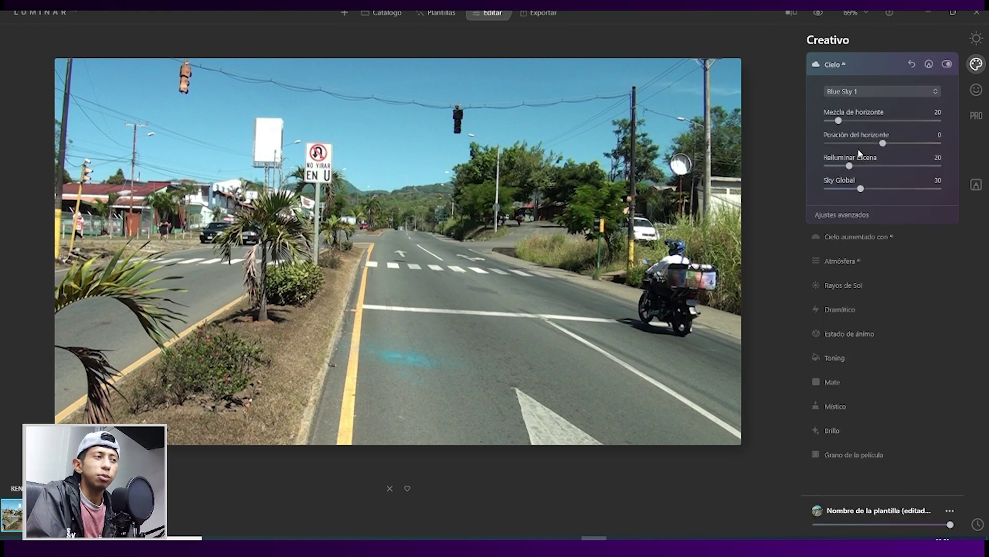
left_click(861, 92)
left_click(869, 323)
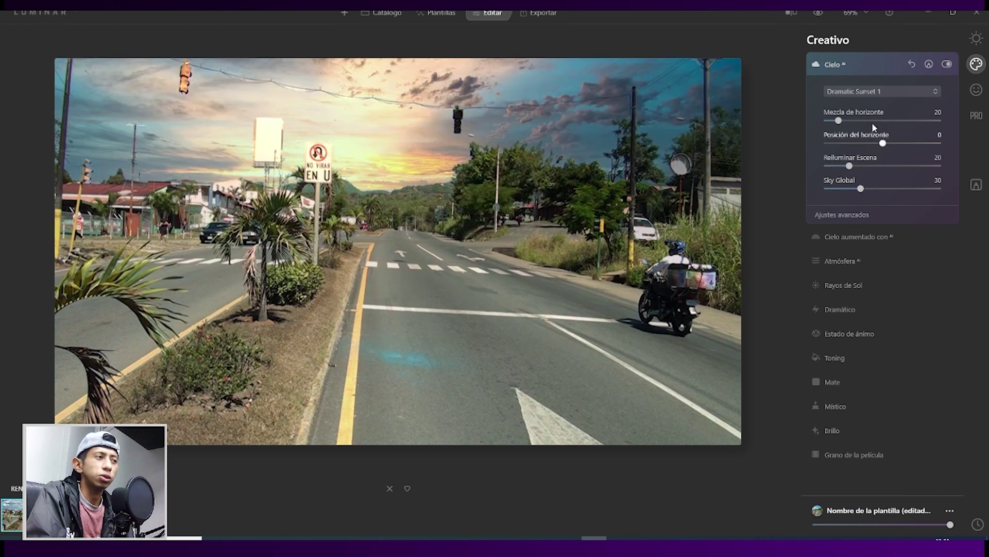
left_click(868, 92)
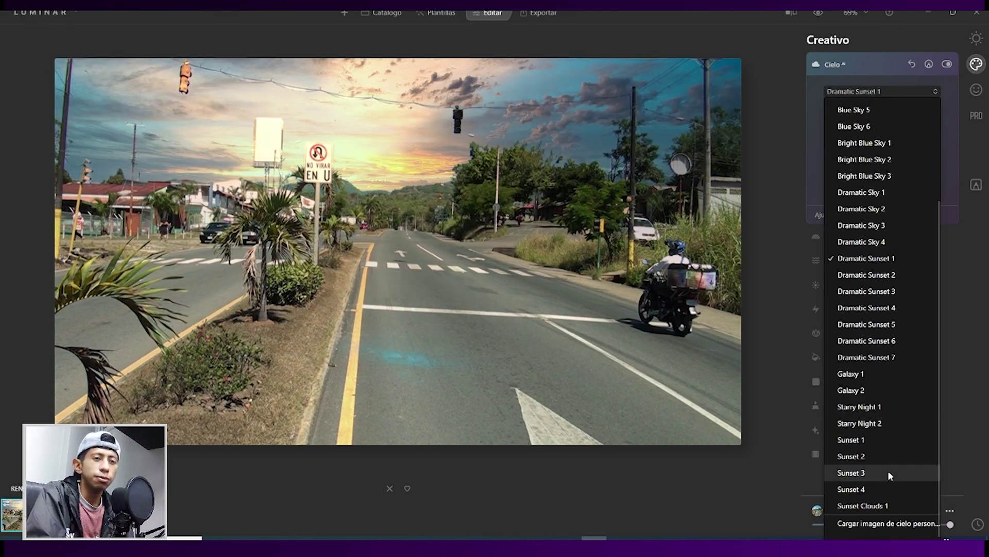
left_click(887, 470)
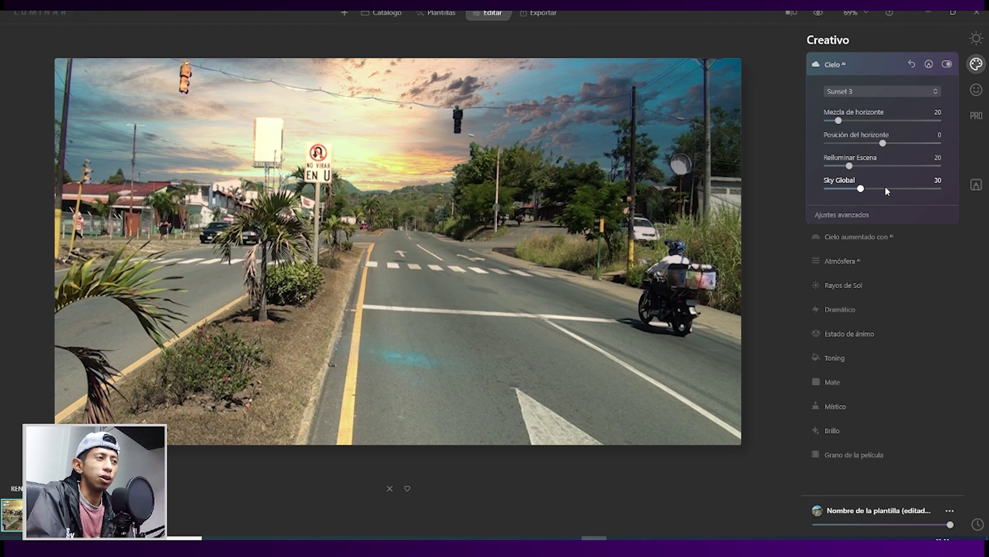
- Apply the Galaxy 2 sky, then turn sky replacement off to restore the original sky
left_click(856, 91)
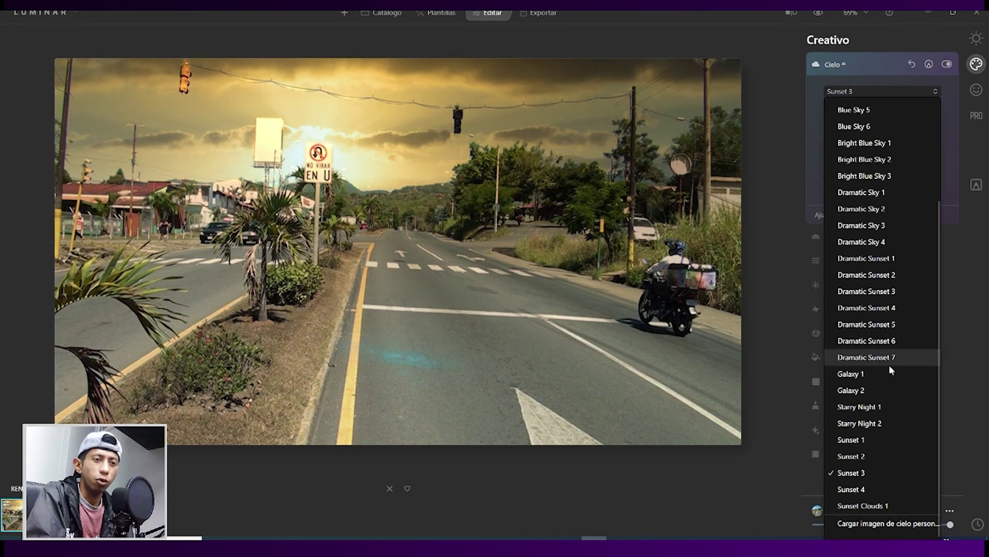
left_click(866, 390)
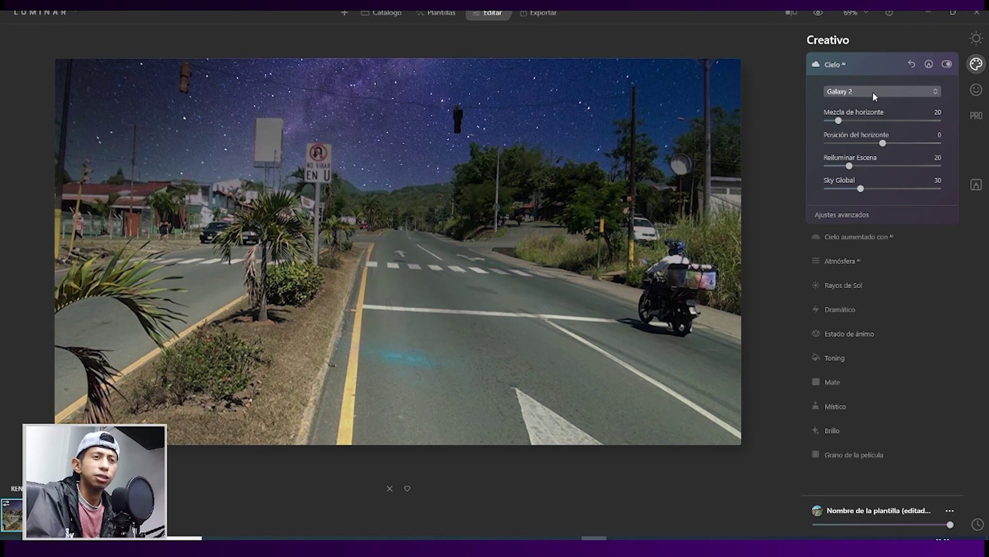
left_click(873, 92)
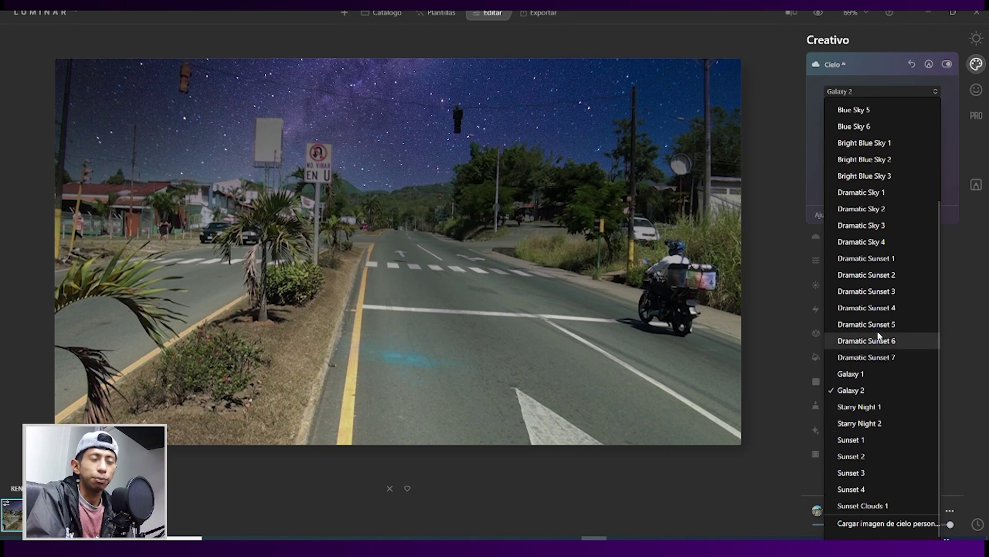
left_click(867, 66)
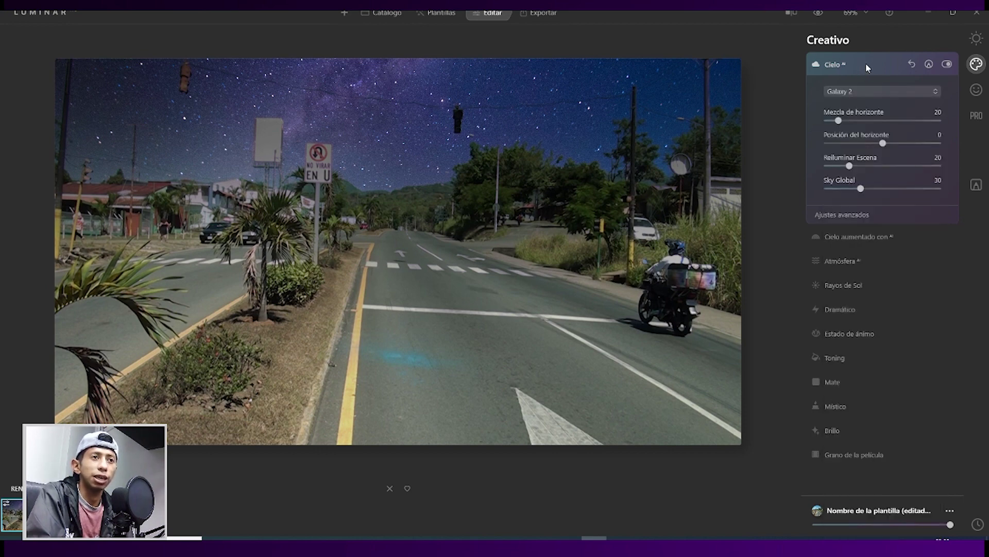
left_click(947, 65)
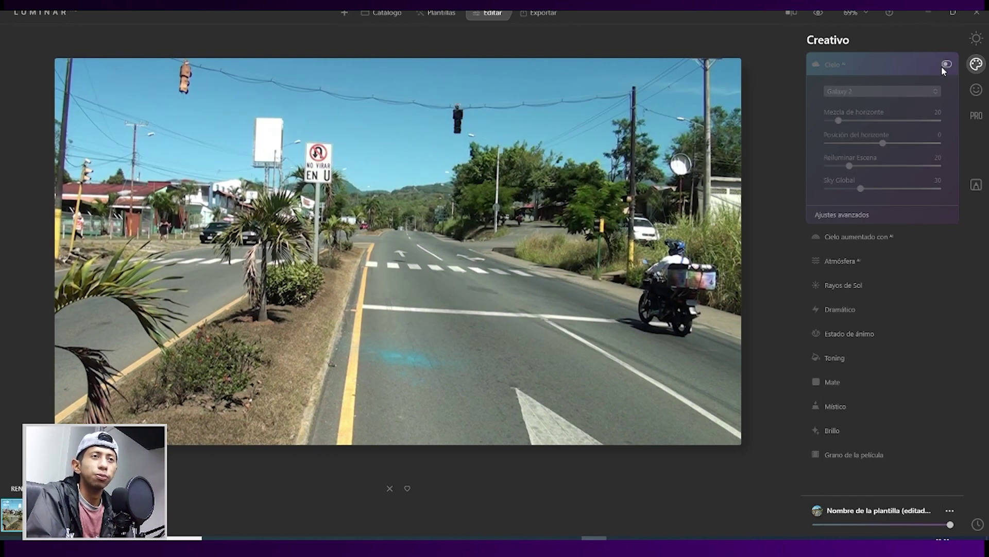
left_click(866, 67)
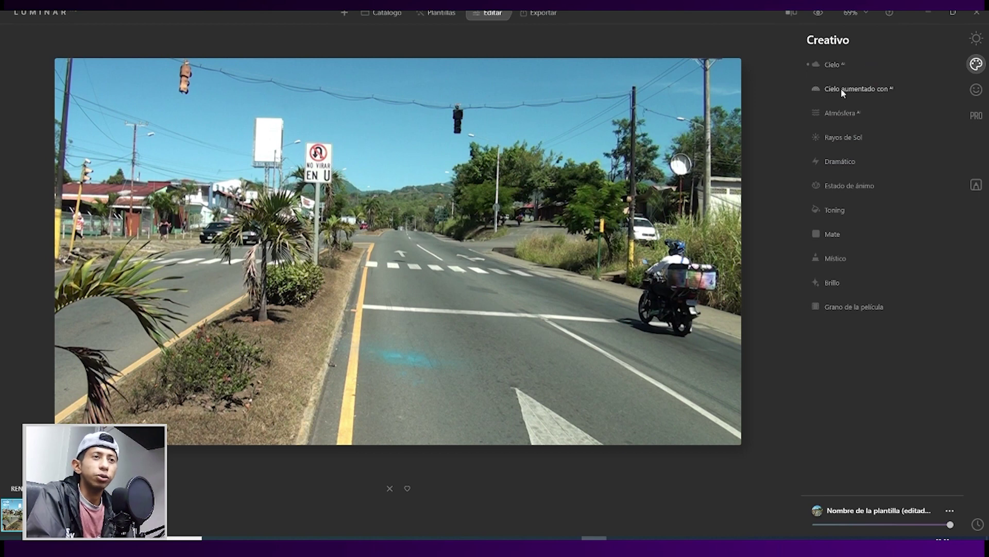
- Add the Mountains 1 object in Cielo aumentado con AI
left_click(853, 89)
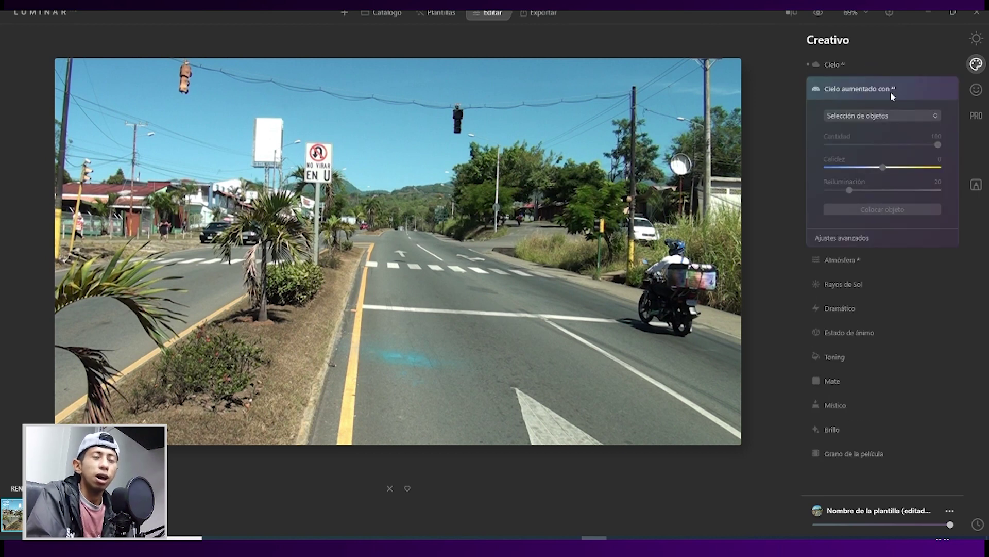
left_click(847, 118)
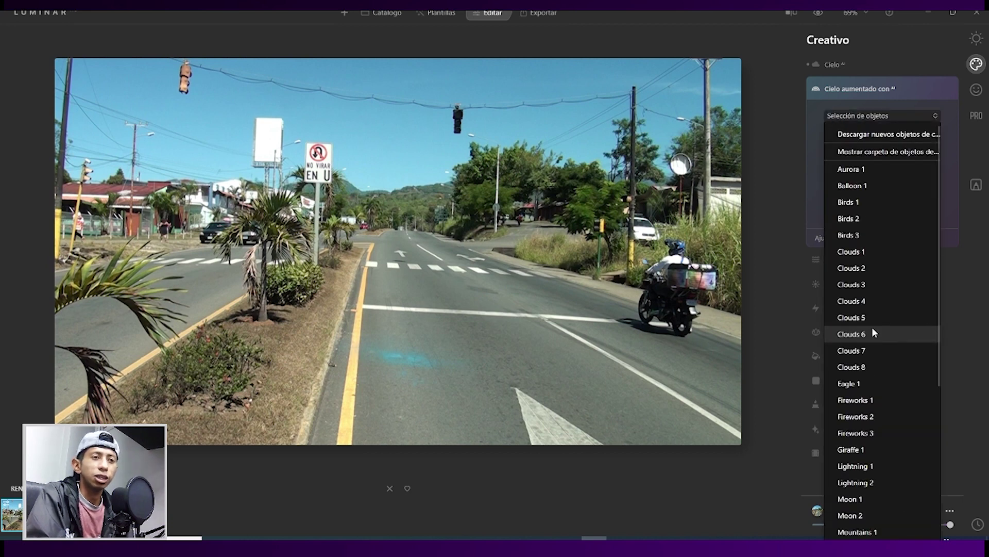
scroll(876, 289, "down", 3)
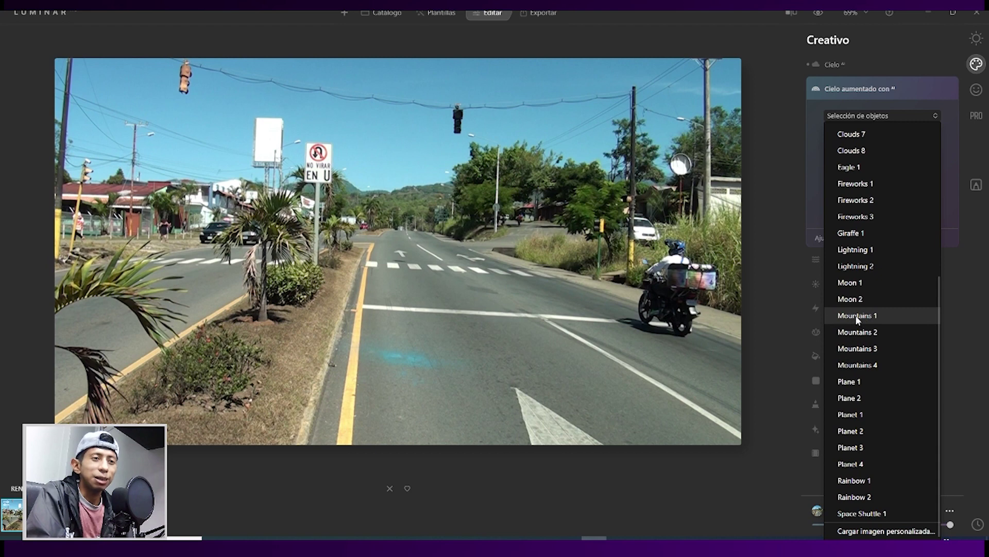
left_click(857, 317)
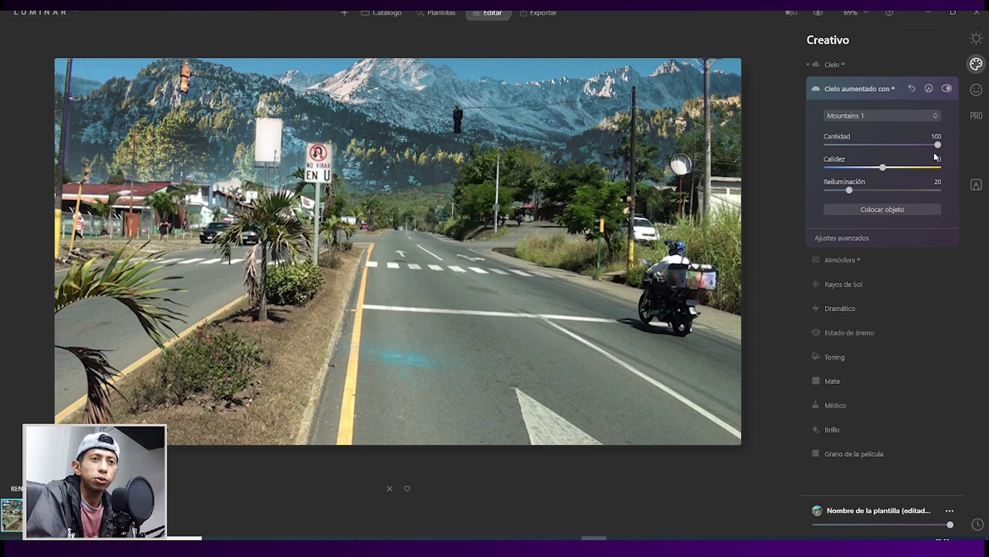
- Set the mountains to Cantidad 100, Calidez 54 and Reiluminación 11
left_click_drag(922, 151, 911, 150)
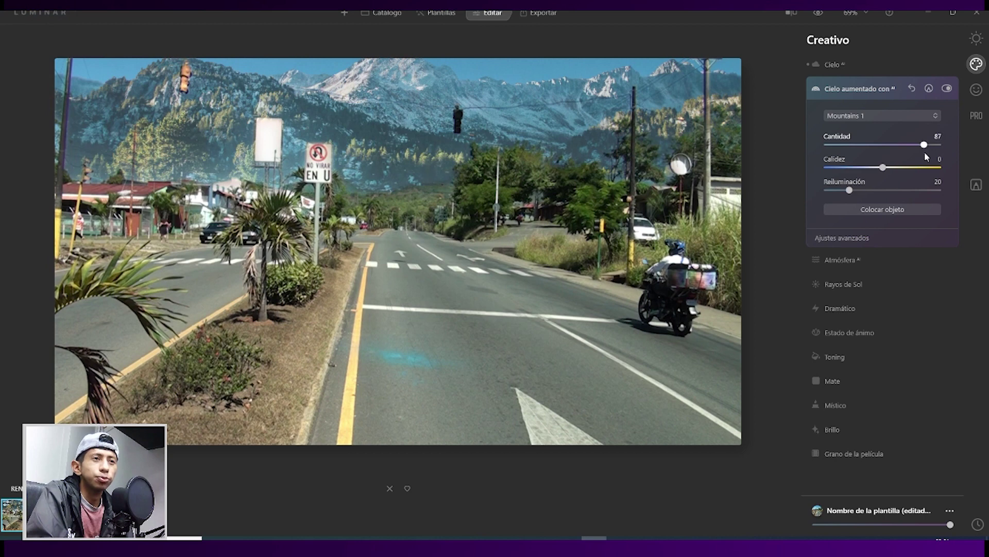
left_click_drag(911, 150, 941, 150)
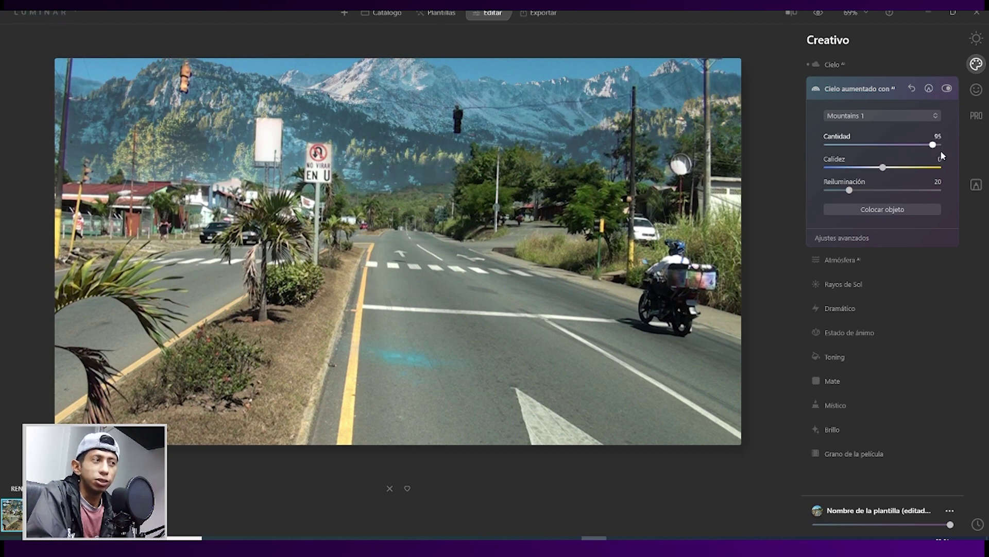
left_click_drag(888, 170, 887, 173)
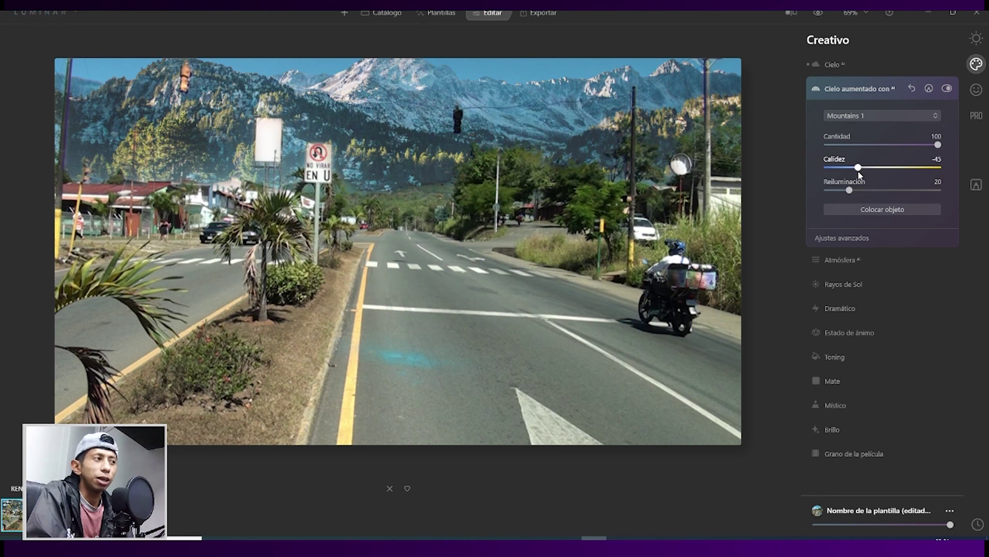
left_click_drag(895, 170, 917, 173)
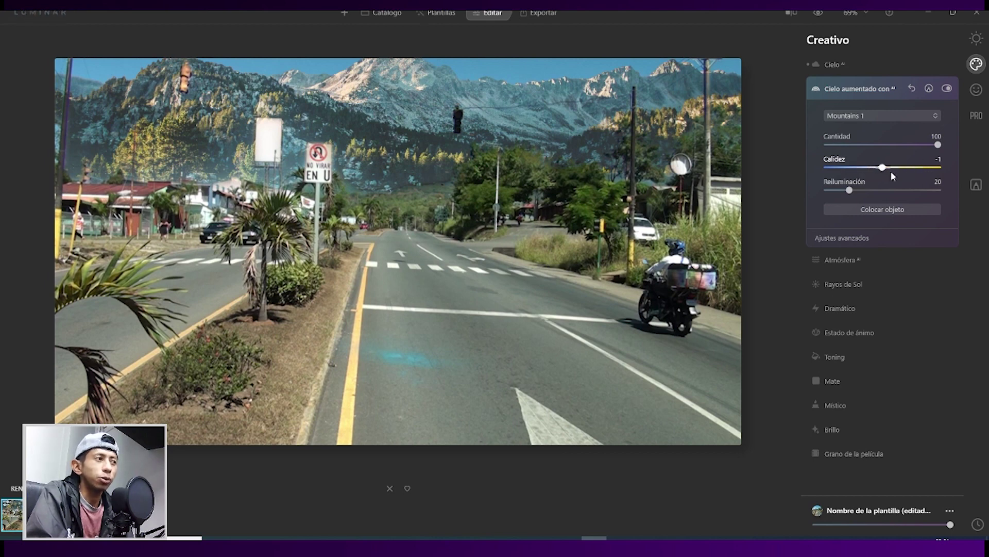
left_click_drag(922, 172, 913, 170)
left_click_drag(852, 192, 845, 190)
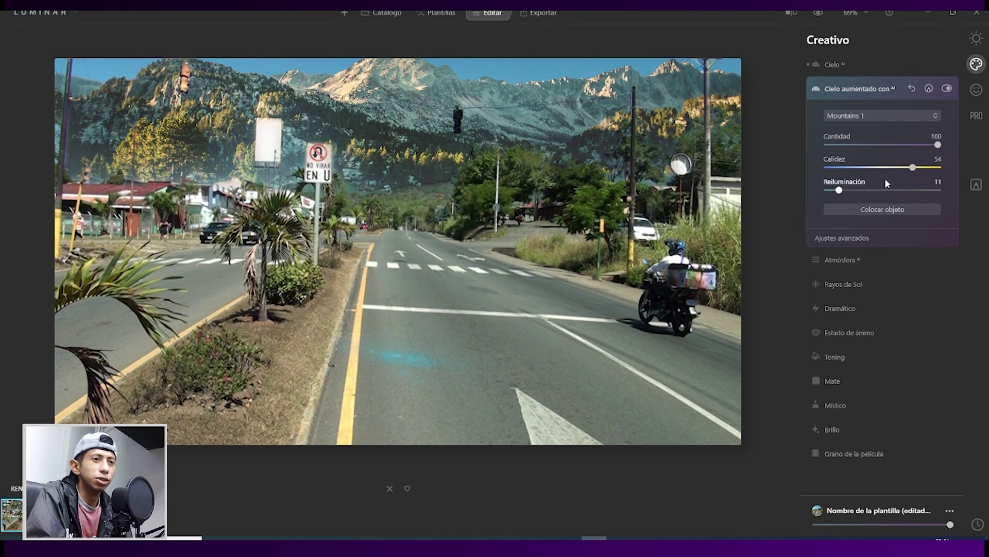
- Save the edited photo to disk as a 1920×1080 JPEG, quality 100, in MONTAÑA
left_click(534, 16)
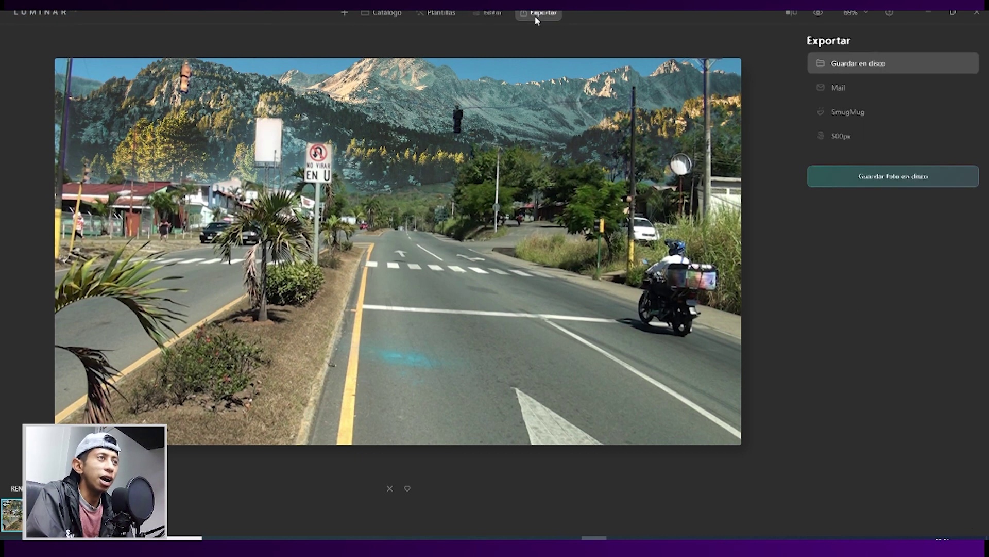
left_click(880, 178)
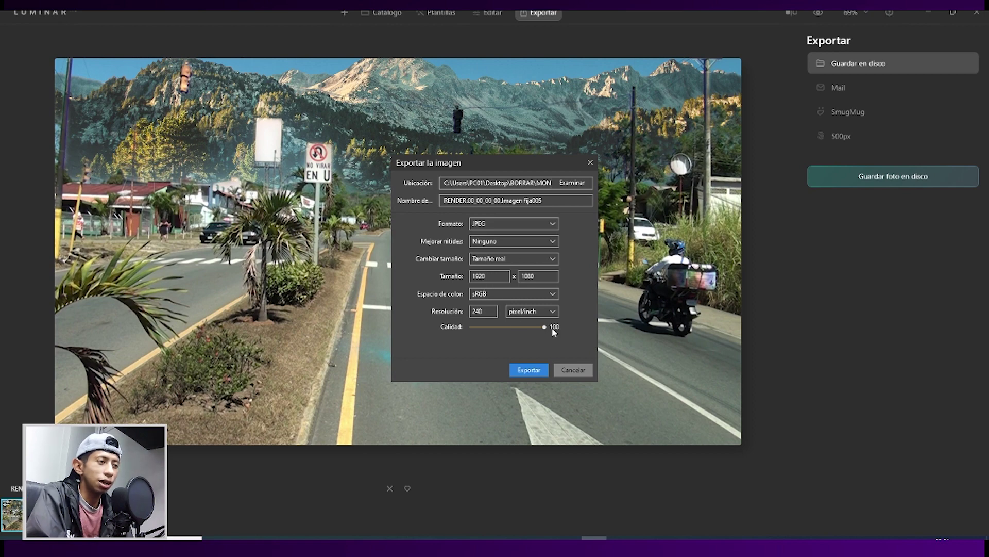
left_click(572, 184)
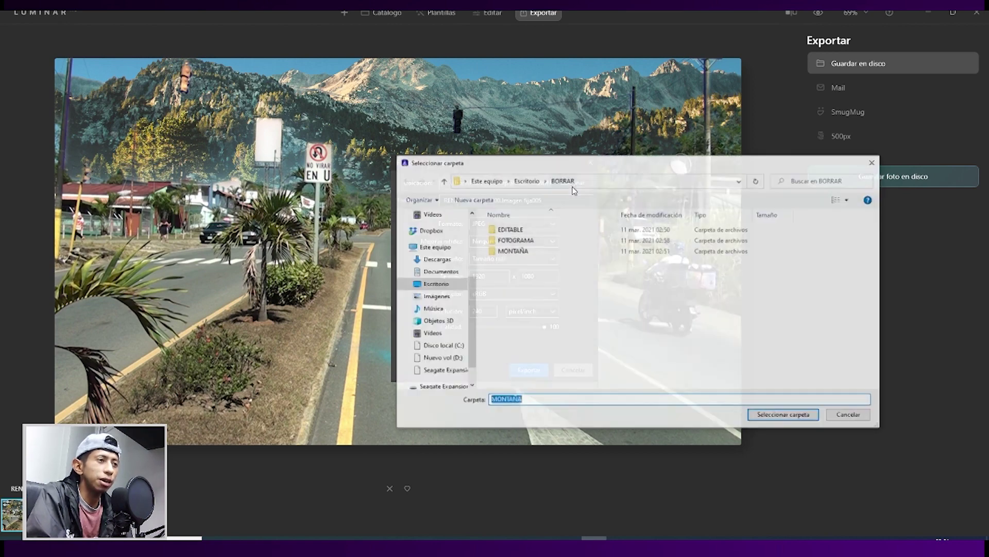
left_click(514, 253)
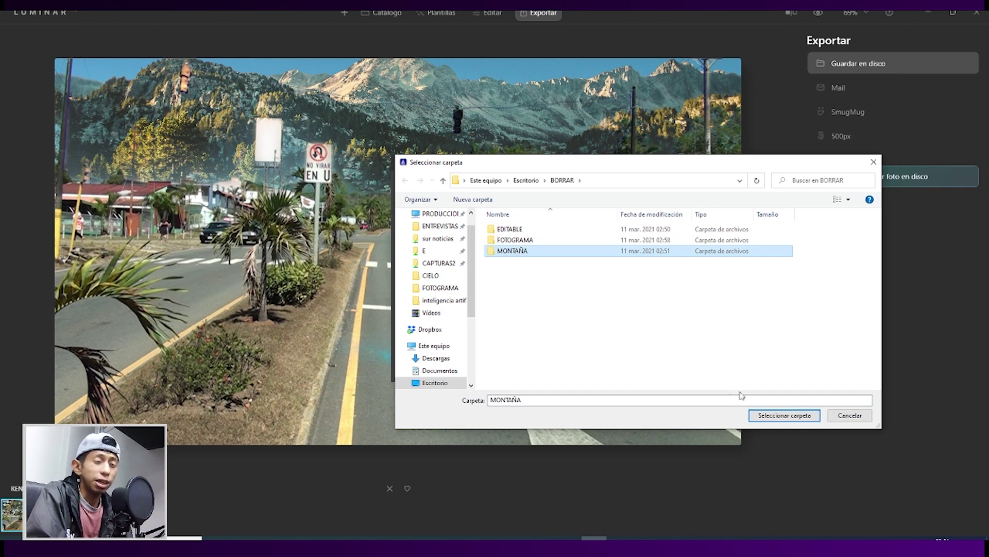
left_click(778, 415)
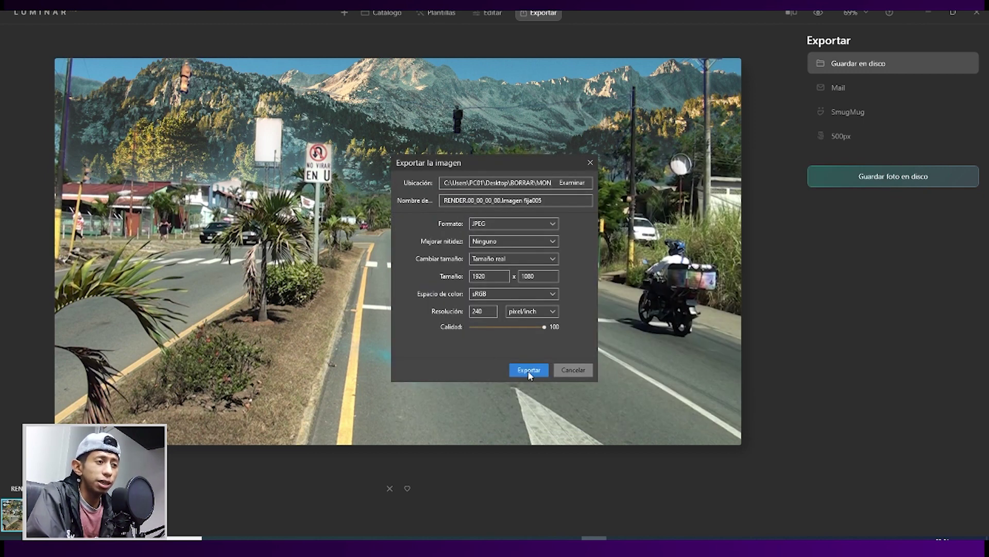
left_click(529, 370)
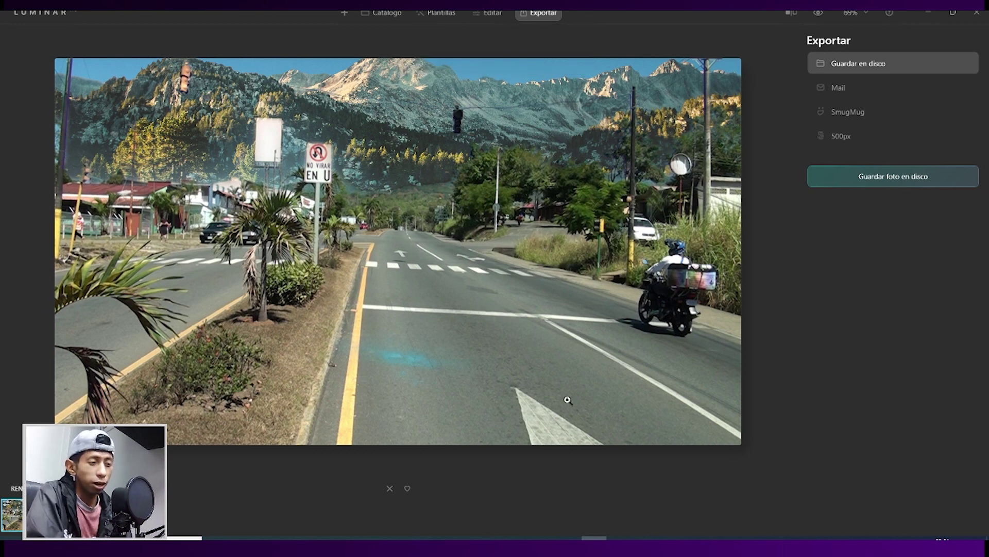
- Preview the mountain JPEG in MONTAÑA, then drag it onto Premiere's V2 track above the road clip
mouse_move(316, 537)
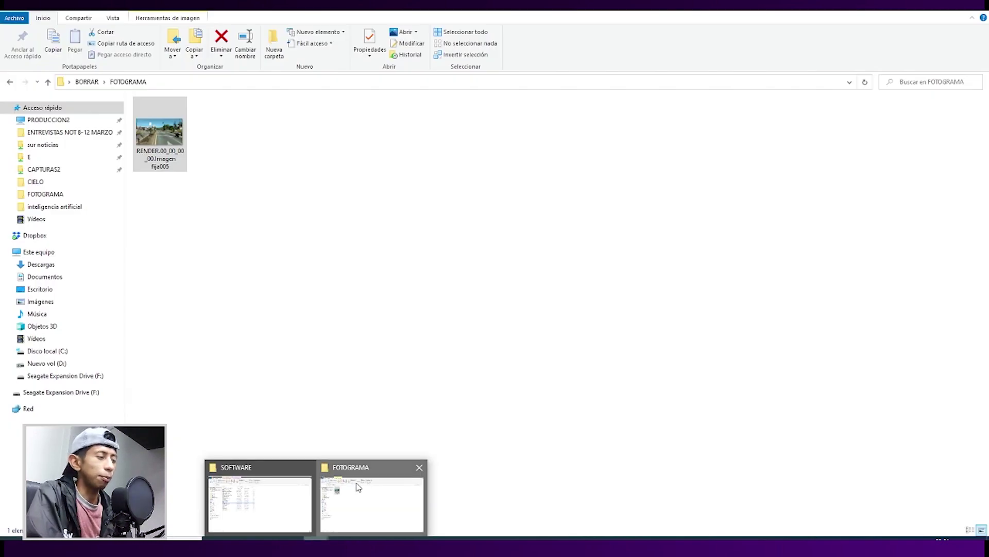
left_click(358, 487)
key("alt+Up")
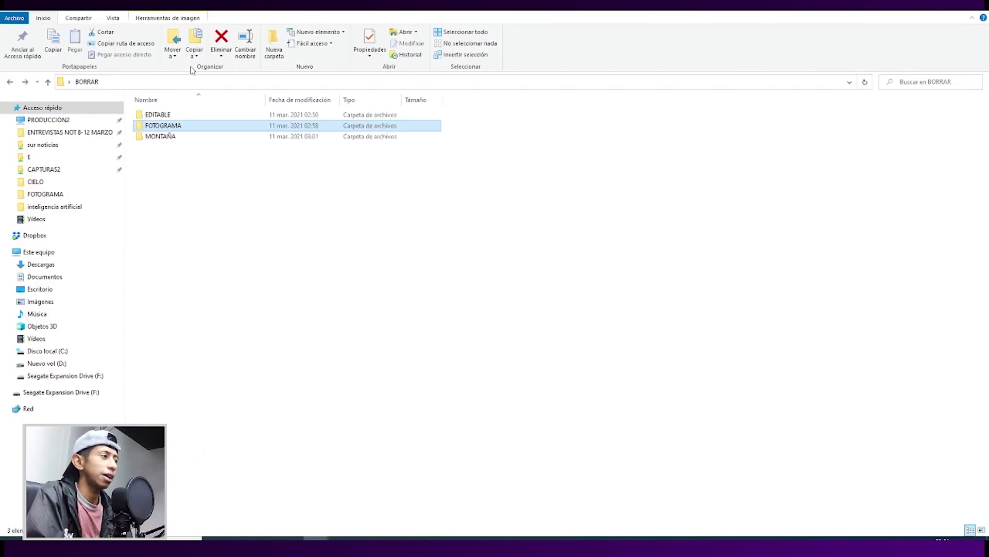
double_click(172, 138)
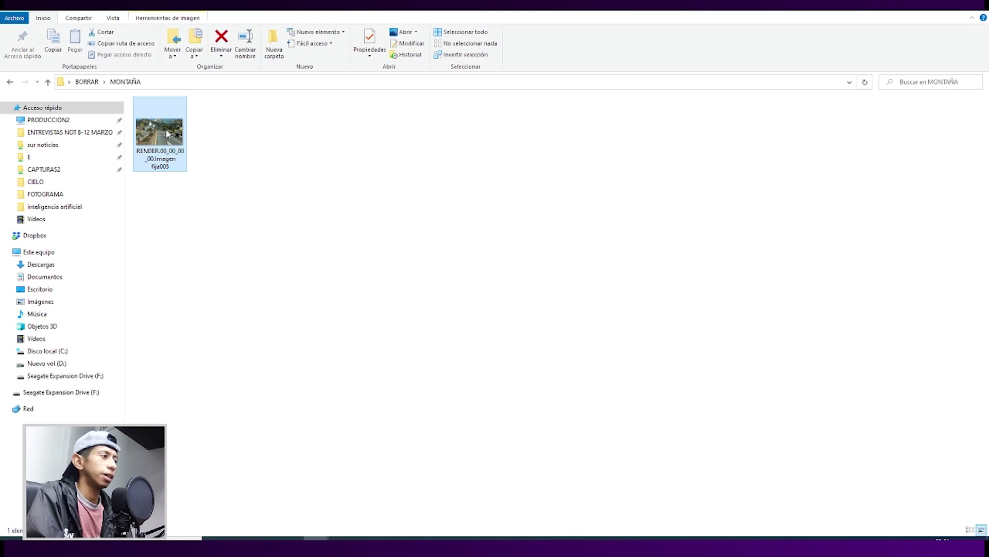
double_click(166, 128)
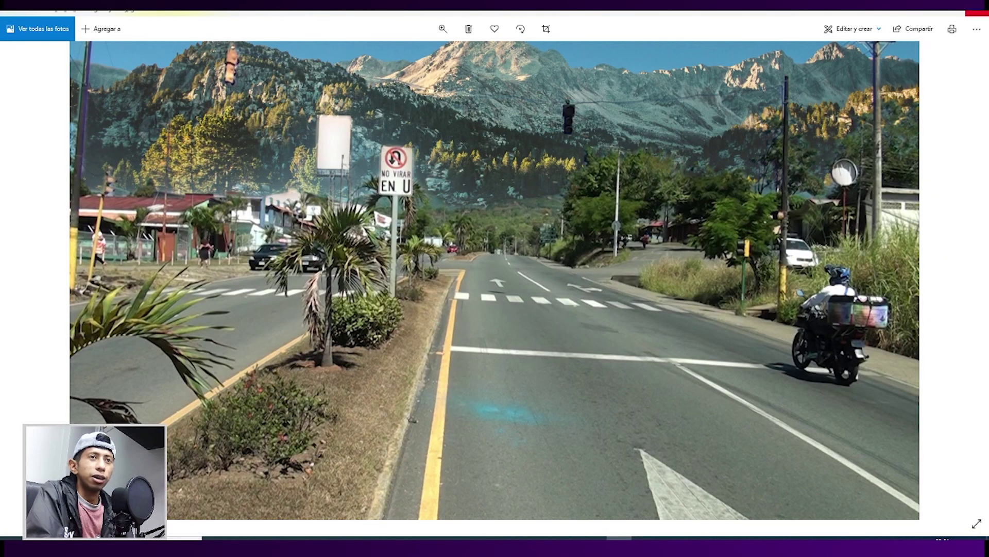
left_click(978, 11)
mouse_move(165, 141)
left_mouse_down()
mouse_move(561, 503)
mouse_move(373, 413)
left_mouse_up()
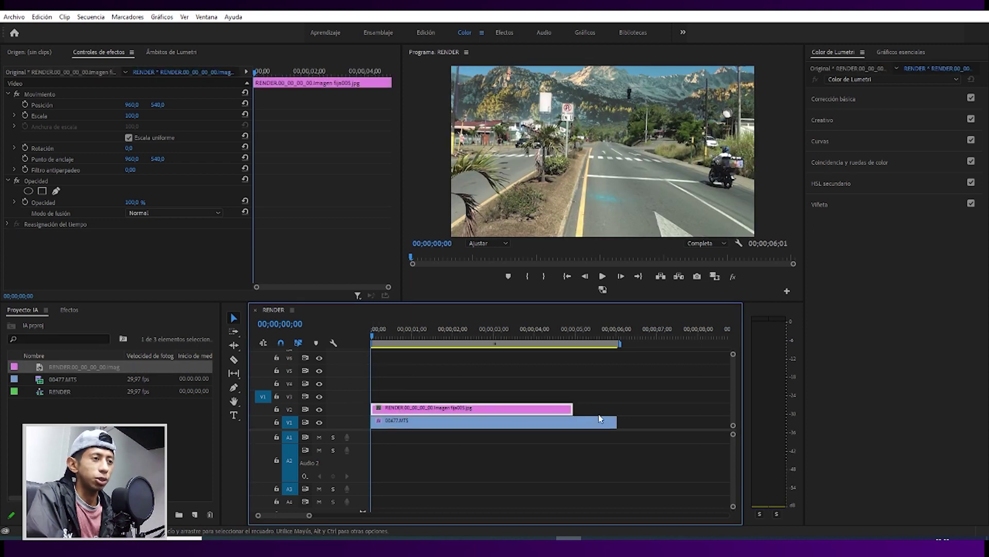
- Extend the mountain still on V2 to the full length of 00477.MTS
left_click_drag(572, 408, 617, 407)
left_click(583, 395)
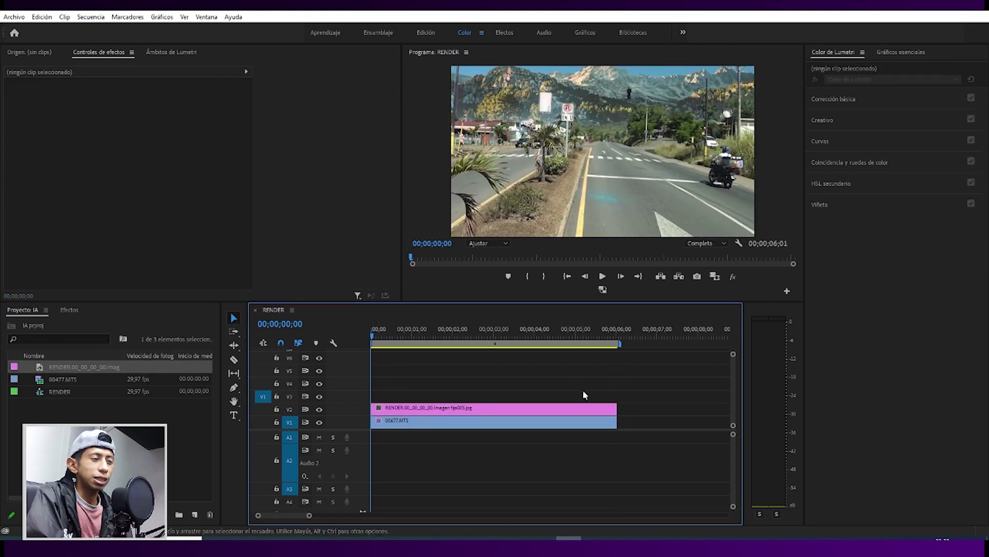
left_click(426, 330)
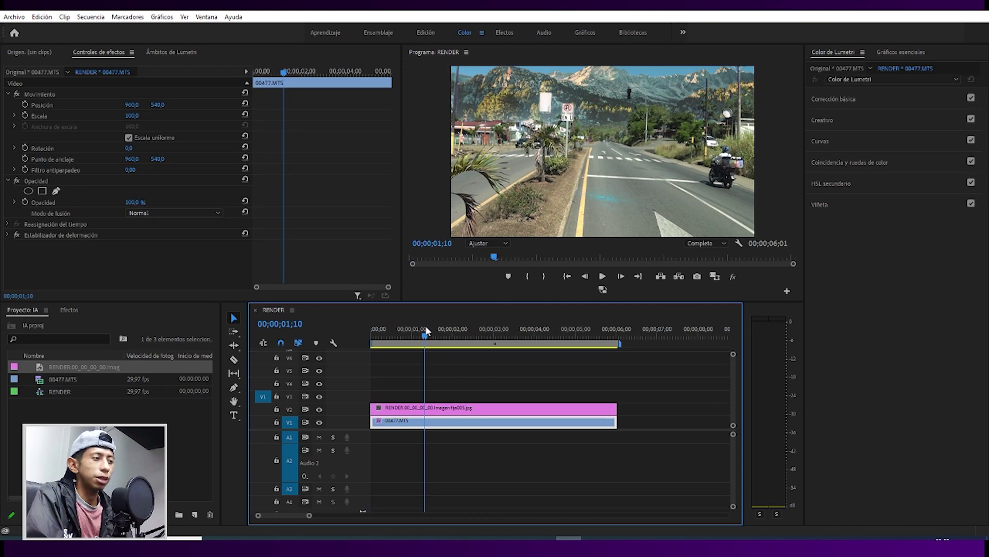
left_click_drag(425, 330, 464, 332)
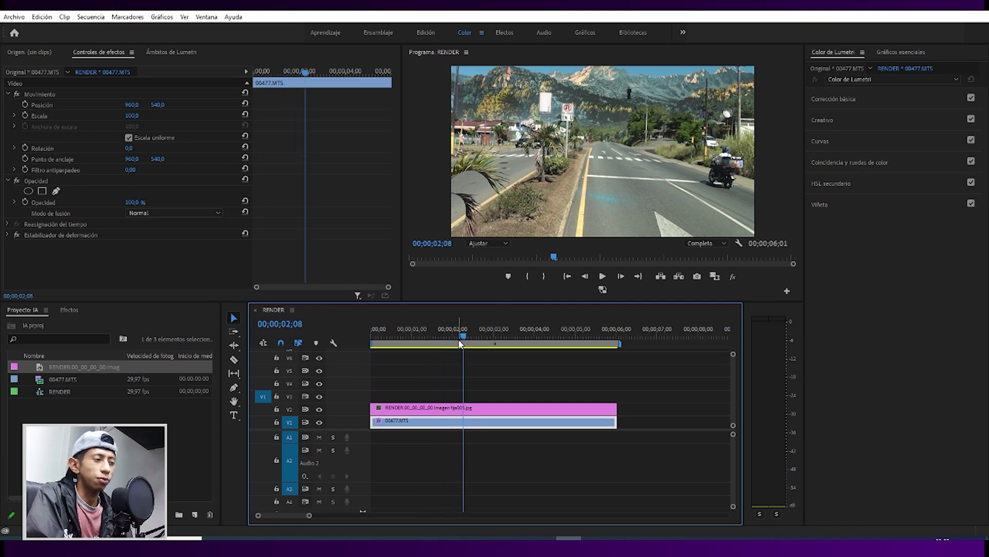
- Close Luminar AI, put the playhead at about one second and select the mountain still clip
left_click(594, 538)
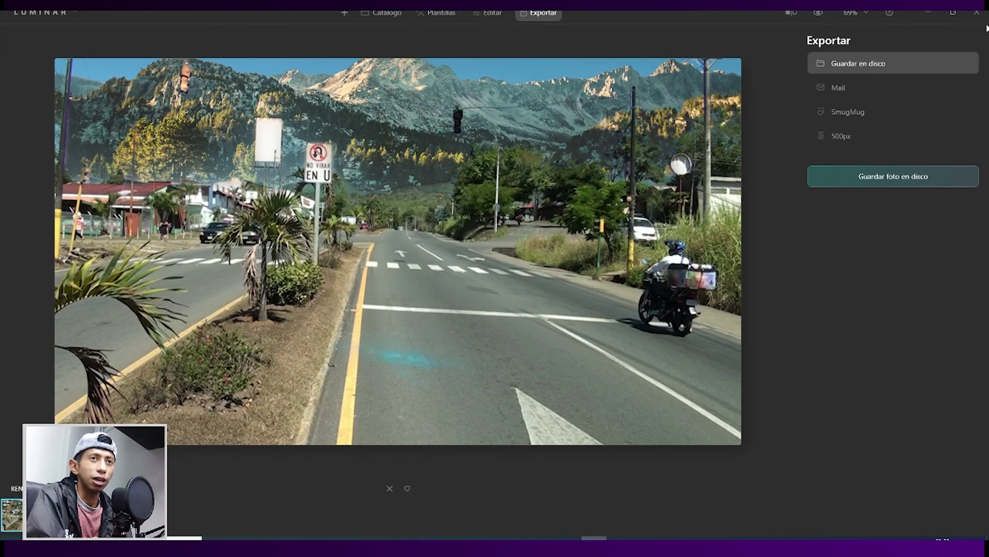
left_click(976, 11)
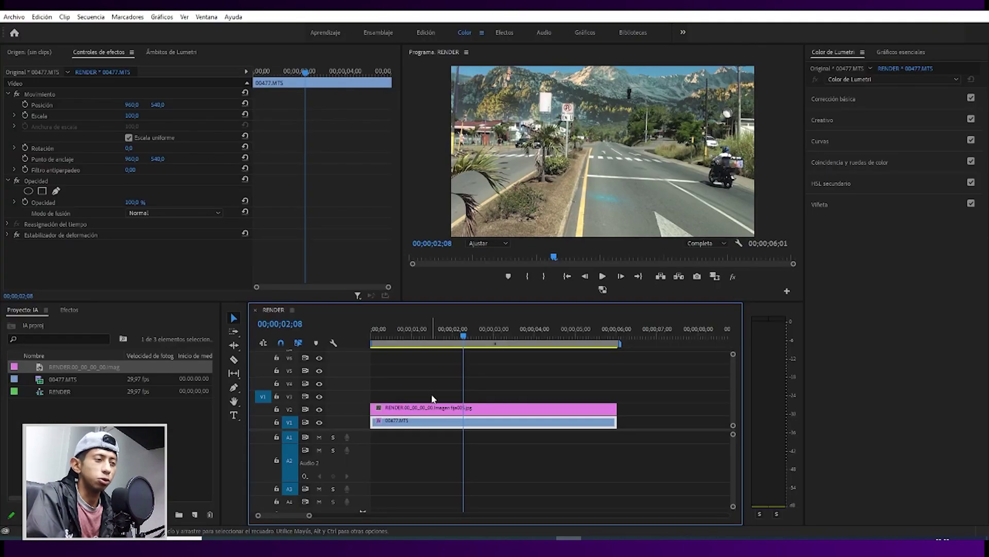
left_click(415, 333)
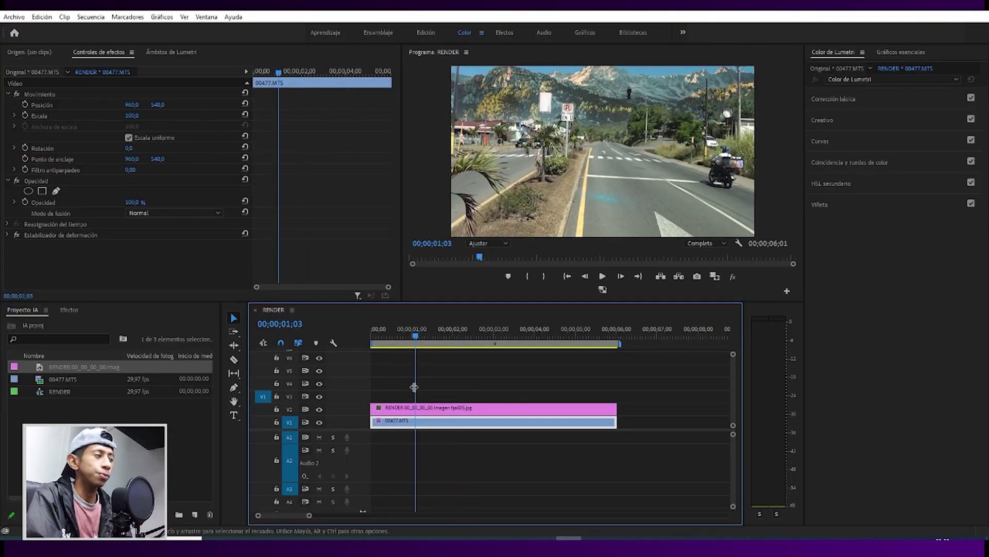
left_click(403, 410)
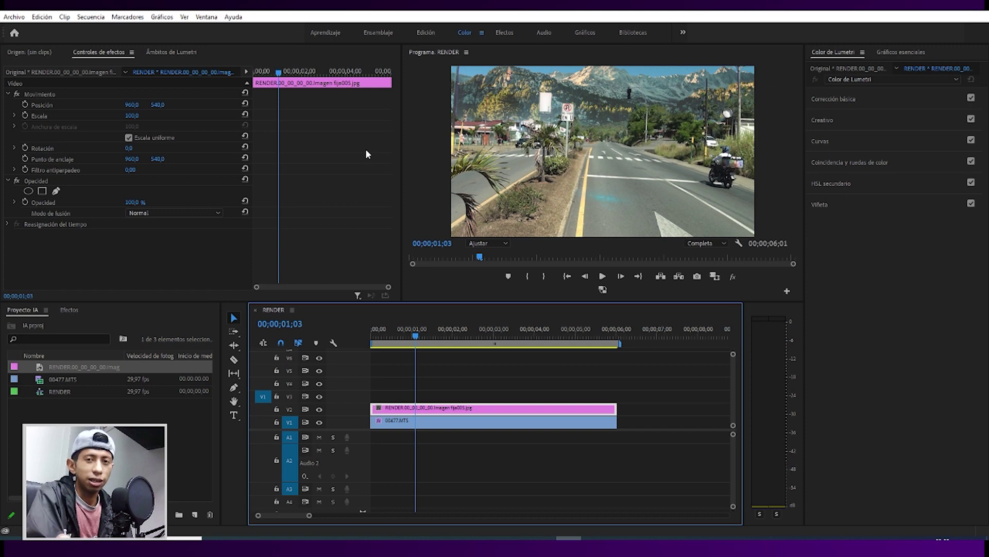
- Draw a pen mask on the still's opacity along the horizon and over the top corners
left_click(56, 191)
left_click(442, 127)
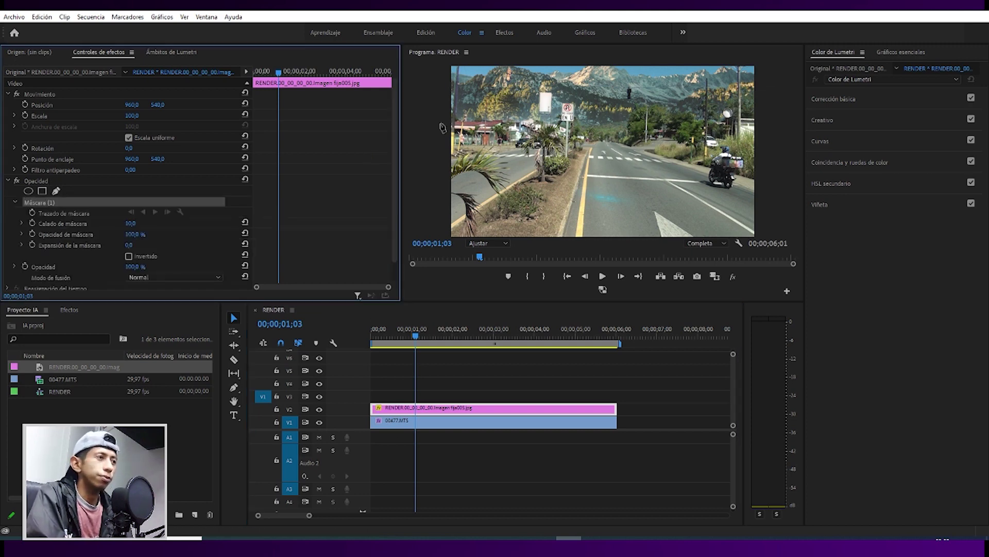
left_click(653, 122)
left_click(762, 113)
left_click(487, 242)
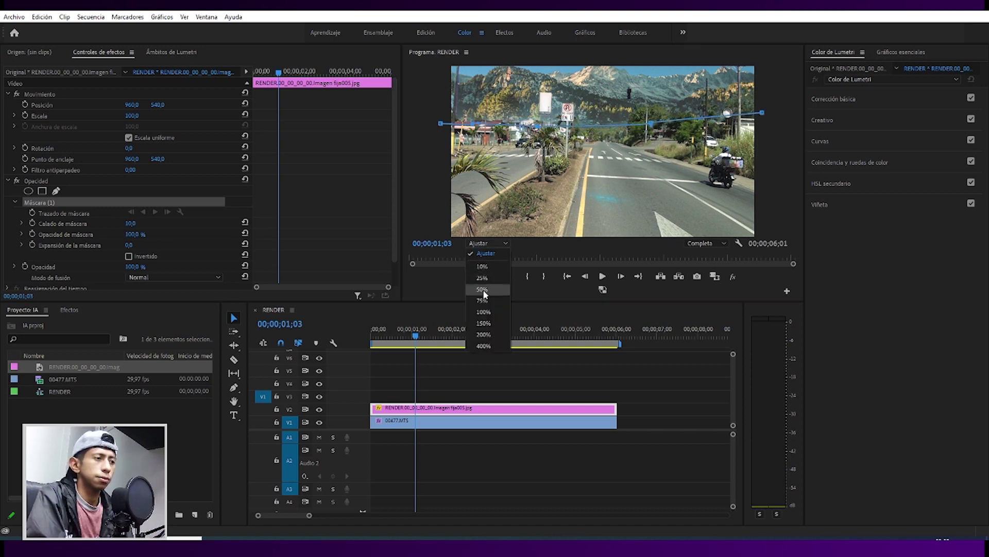
left_click(484, 267)
left_click(484, 243)
left_click(478, 253)
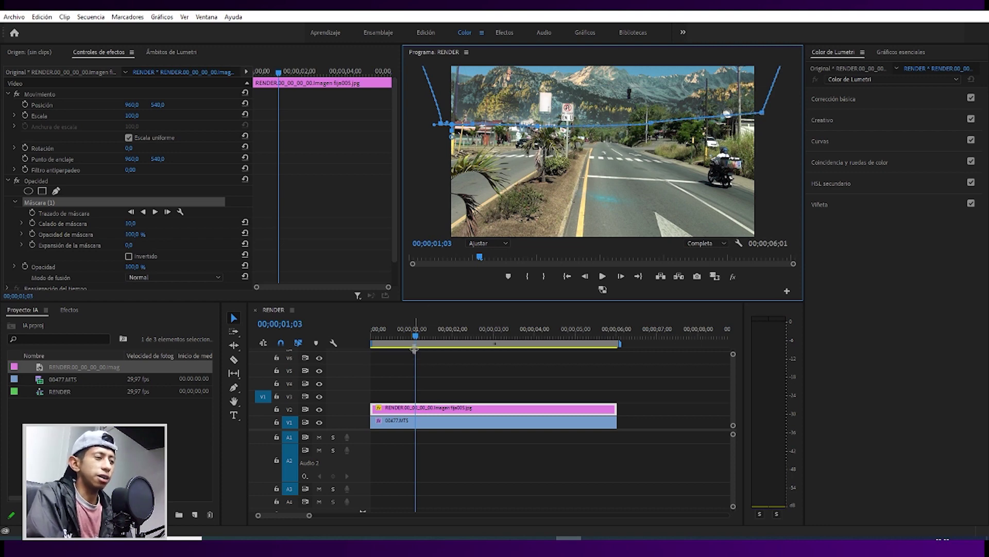
- Set the mask feather to 25 and check the blended result
left_click(135, 223)
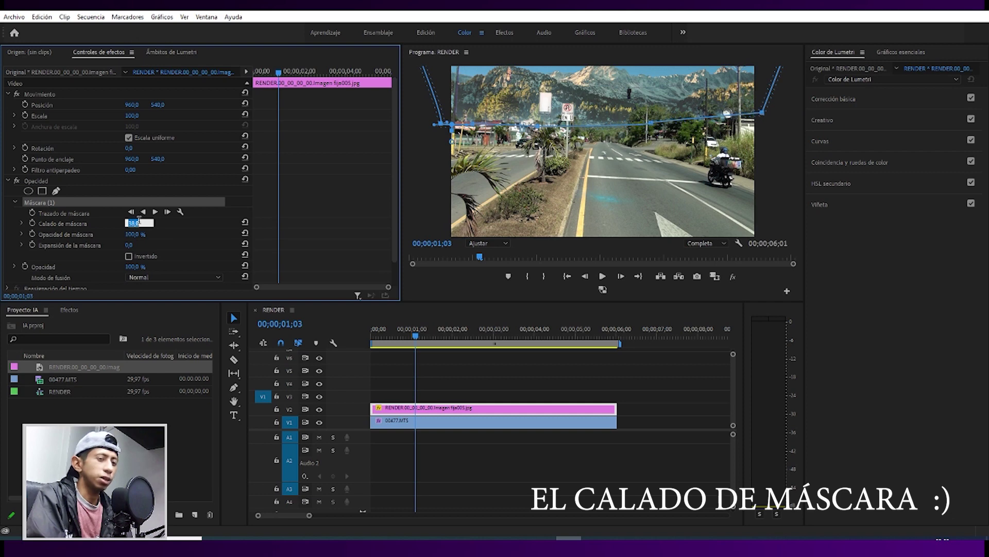
type("2")
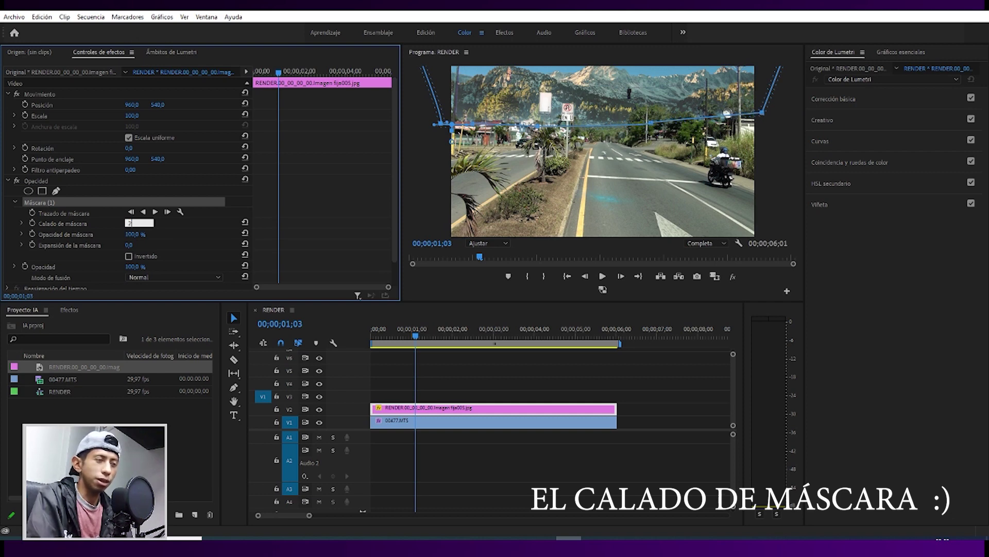
type("5")
key("Return")
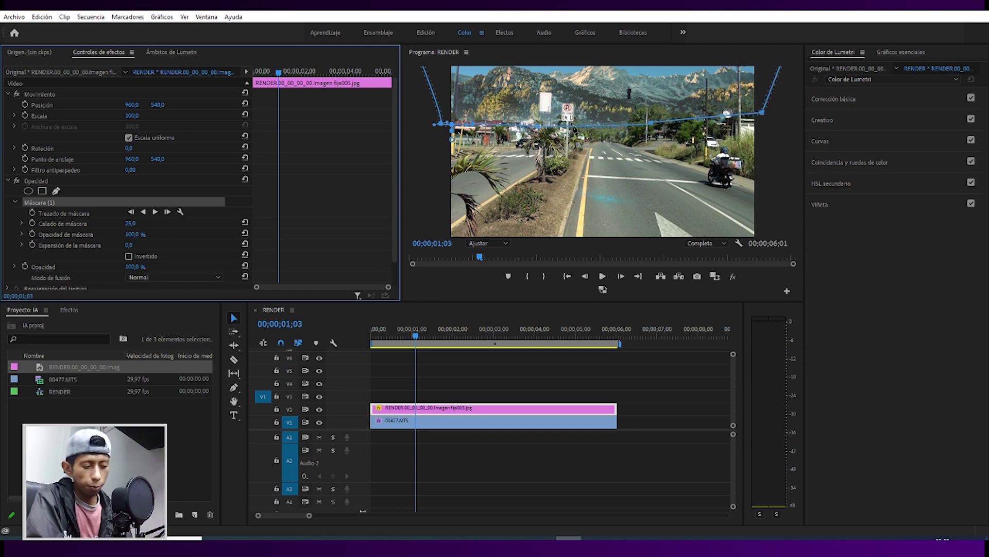
left_click(476, 386)
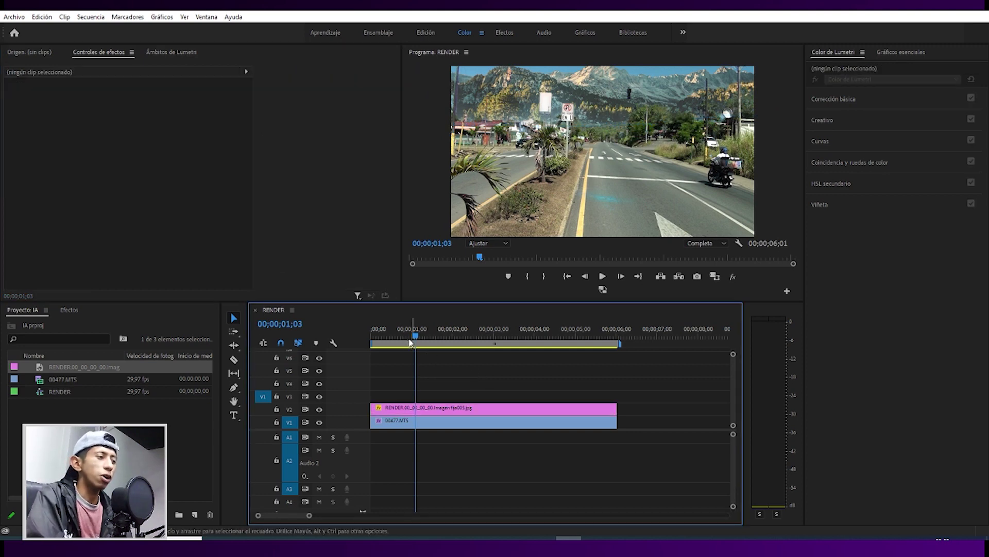
key("Home")
key("space")
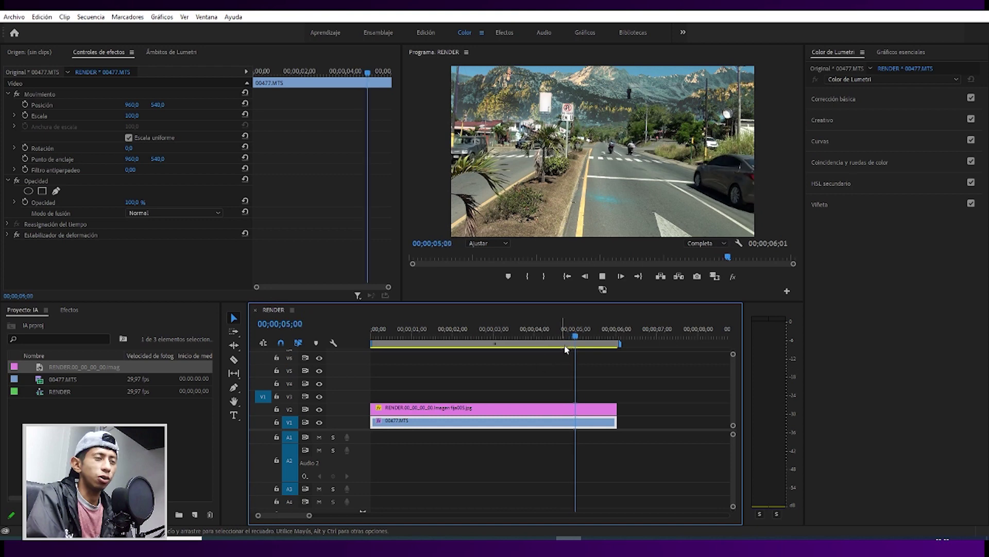
left_click(371, 346)
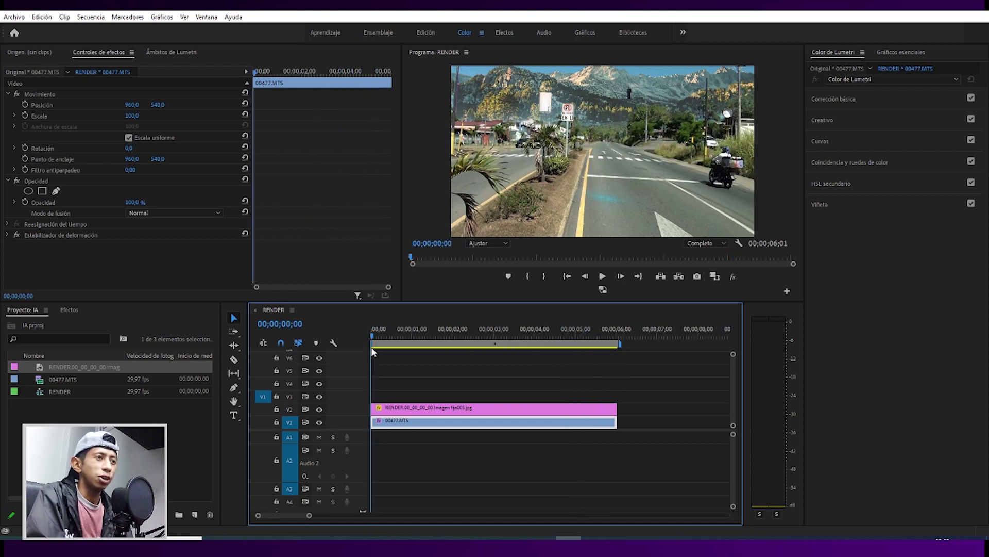
left_click_drag(374, 351, 404, 369)
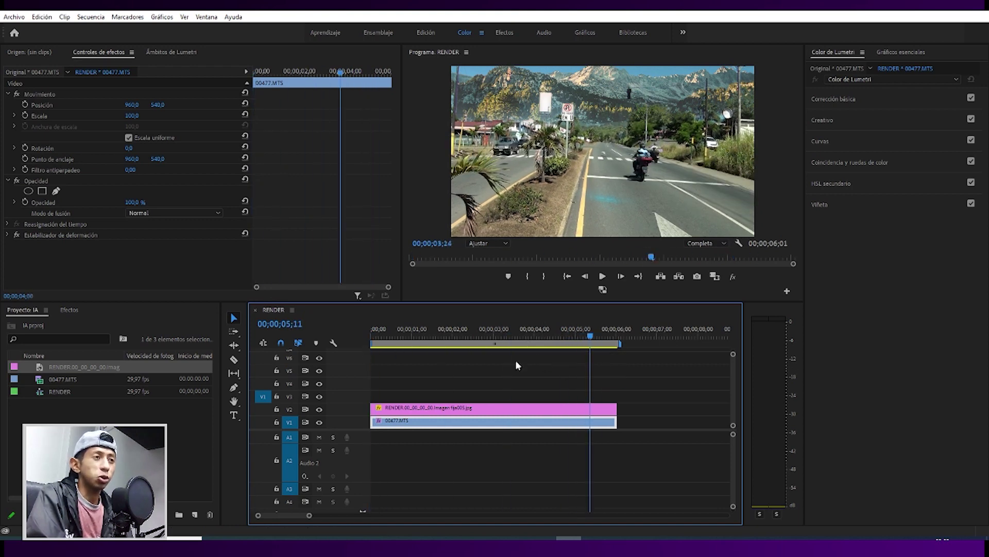
left_click_drag(404, 373, 385, 377)
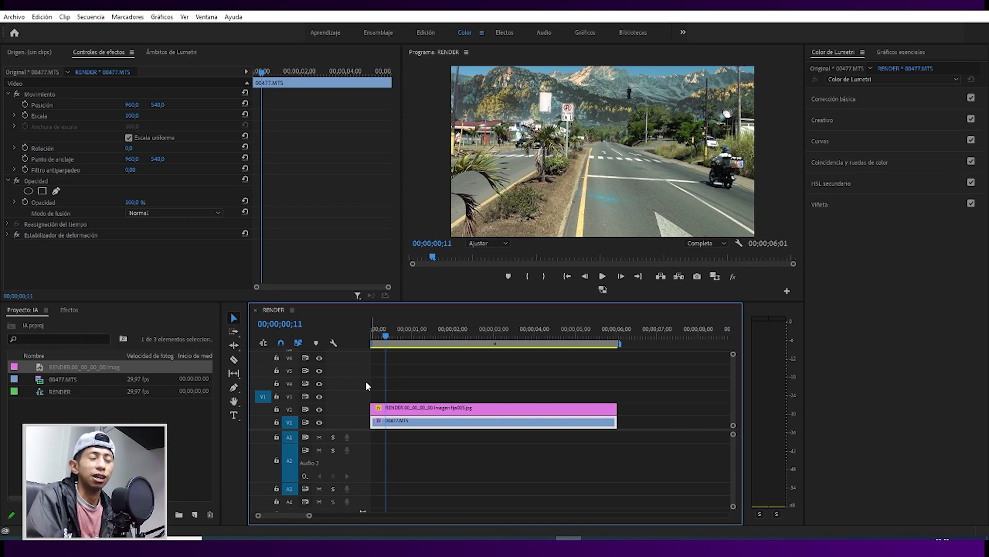
key("space")
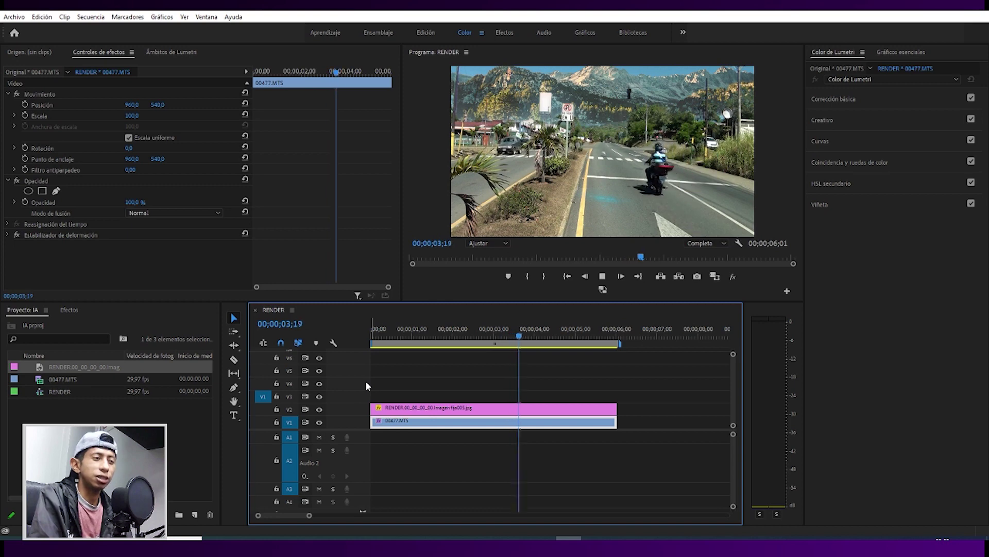
key("space")
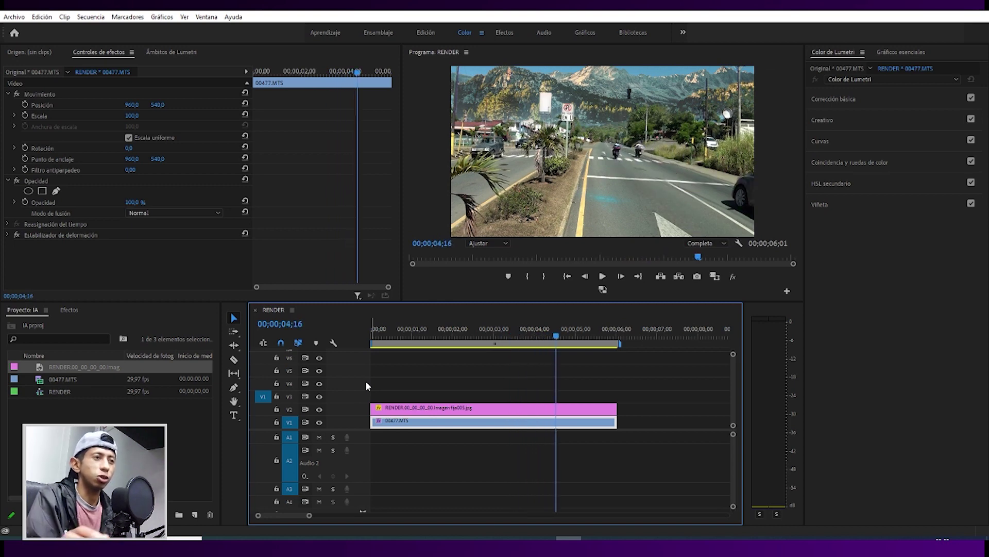
- Create a new adjustment layer with default settings, place it on V3, and extend it across the clip
left_click(194, 514)
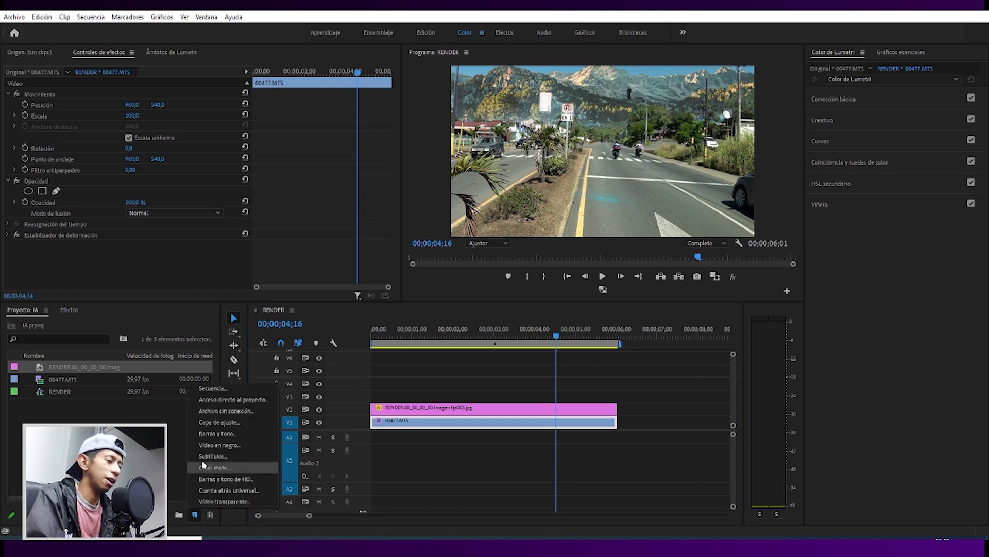
left_click(210, 422)
left_click(516, 309)
mouse_move(81, 368)
left_mouse_down()
mouse_move(397, 381)
mouse_move(379, 394)
left_mouse_up()
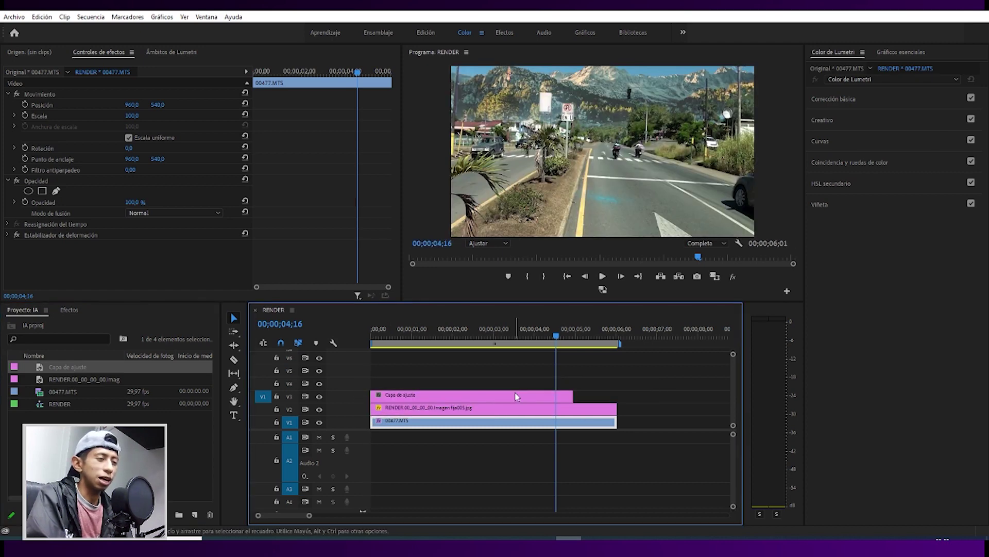
left_click_drag(572, 396, 616, 397)
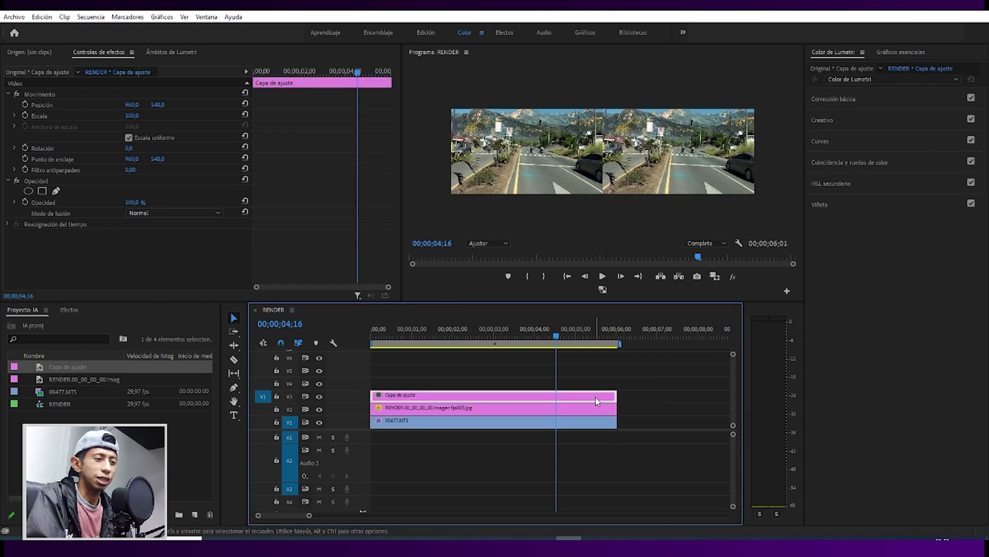
- In Lumetri Creative, apply the SL BIG LDR look at intensity 48.3 and lower saturation slightly
left_click(828, 120)
left_click(856, 135)
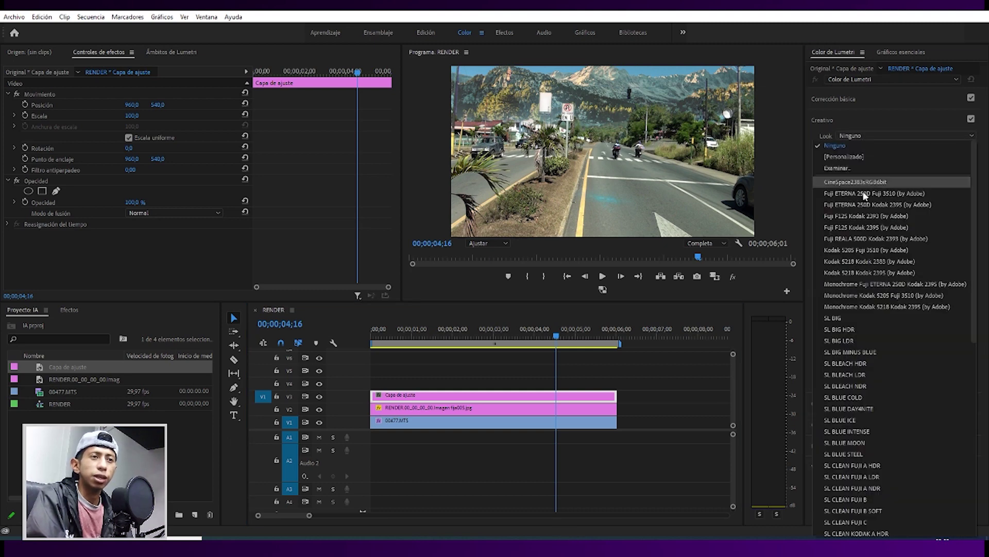
left_click(853, 340)
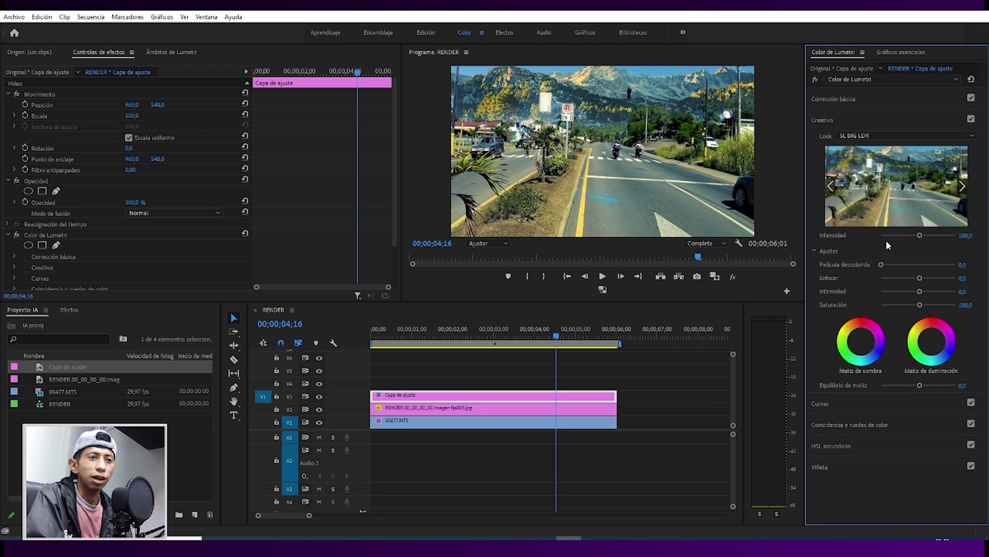
left_click(906, 236)
left_click_drag(907, 236, 899, 236)
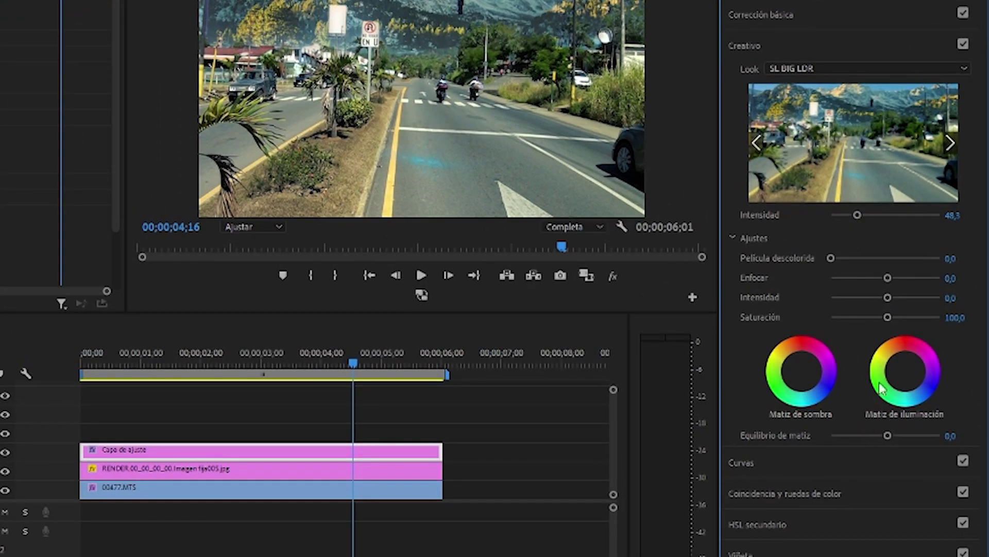
left_click_drag(874, 316, 885, 317)
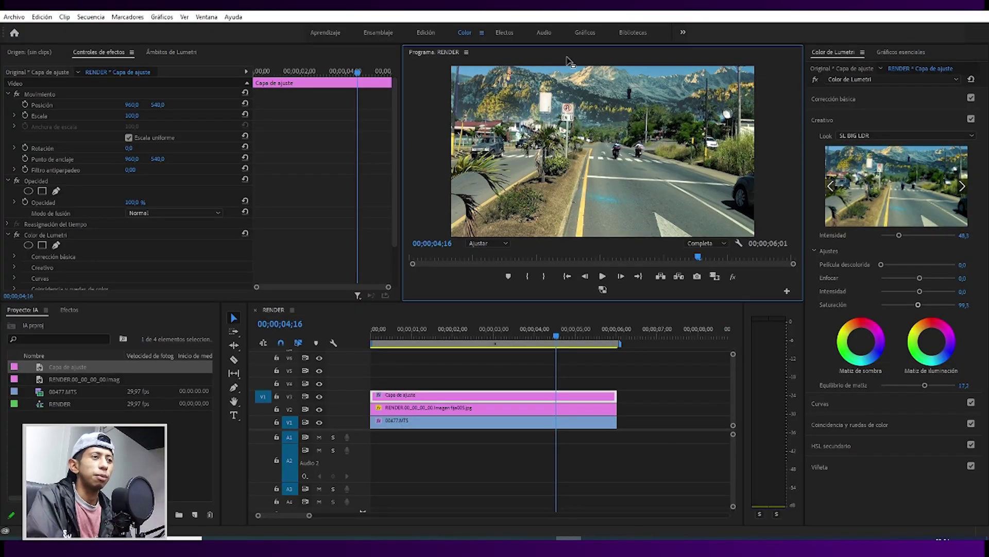
- Play the graded result in an enlarged program monitor, then restore the full workspace
key("grave")
key("space")
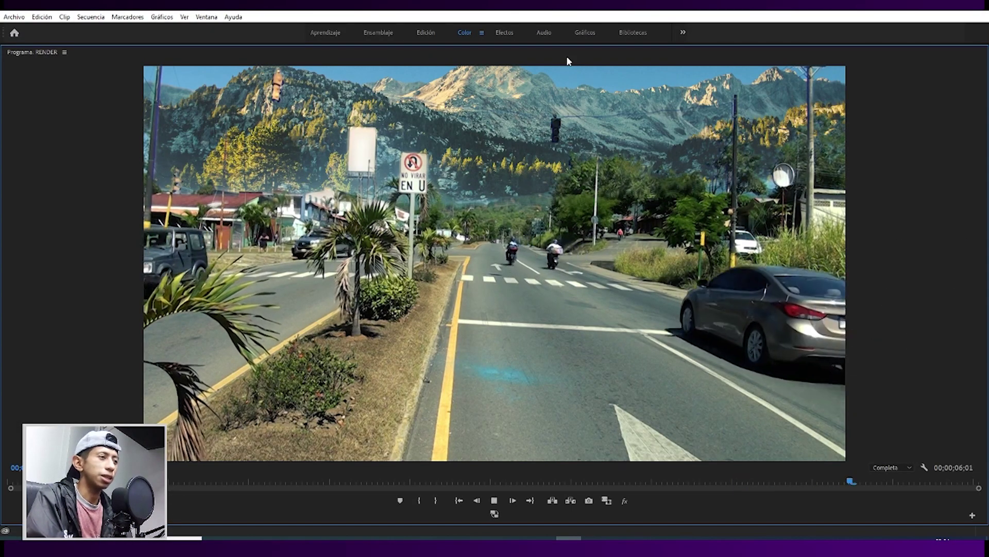
key("grave")
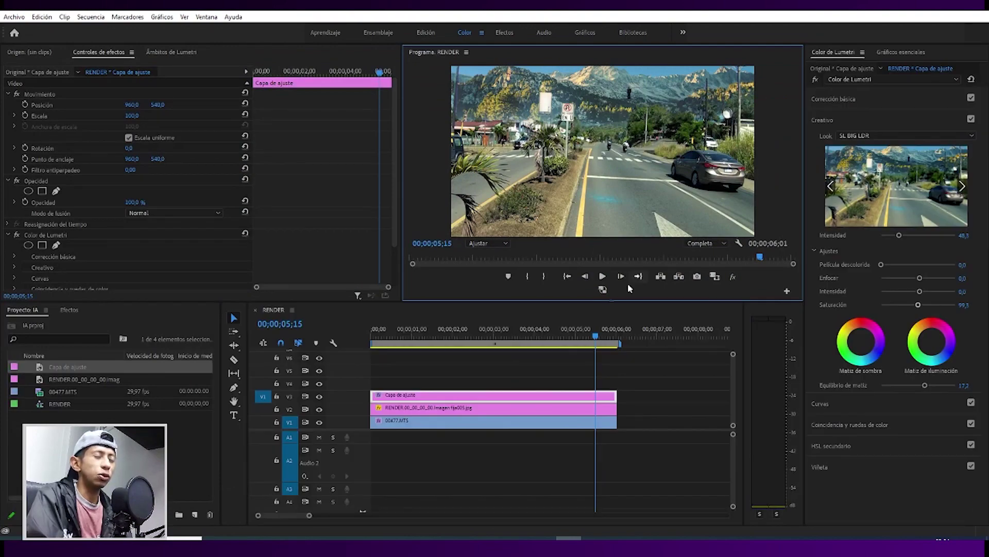
- Replay the sequence from the start to preview the SL BIG LDR grade
left_click(372, 335)
key("space")
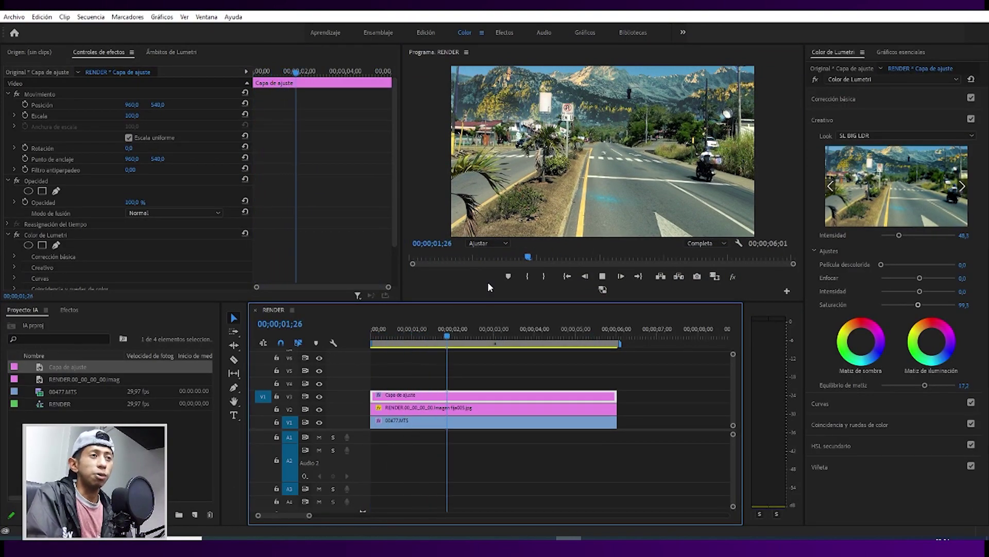
key("space")
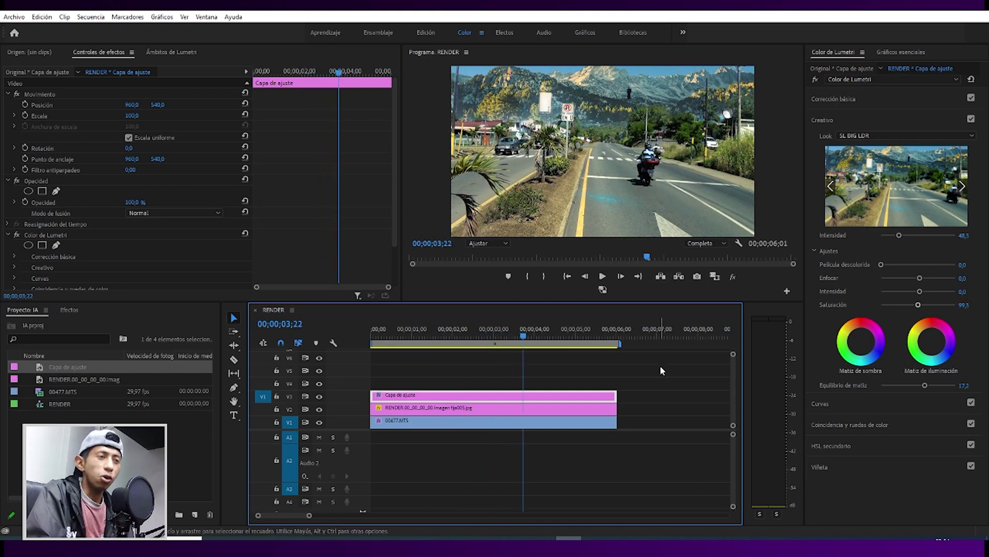
- Nest the three stacked road clips into a single nested sequence, Secuencia anidada 02
left_click_drag(563, 378, 487, 424)
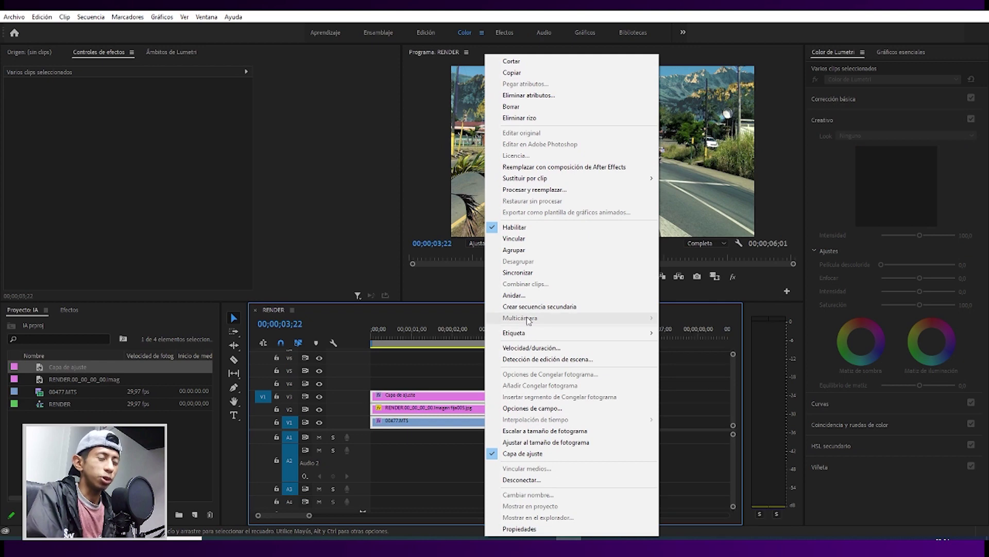
left_click(515, 295)
left_click(471, 283)
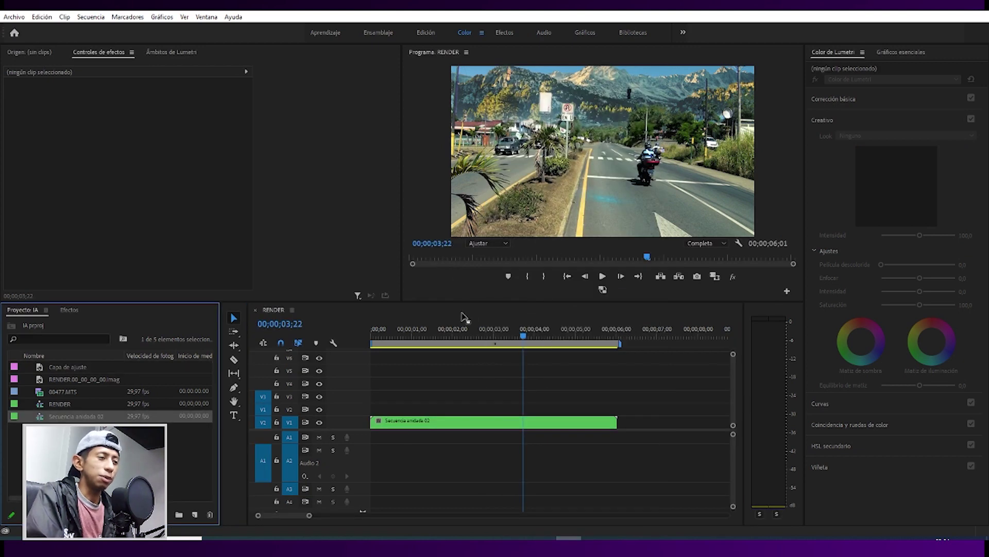
- Scale the nested clip to 111% and shift it to the right
left_click_drag(415, 334, 328, 352)
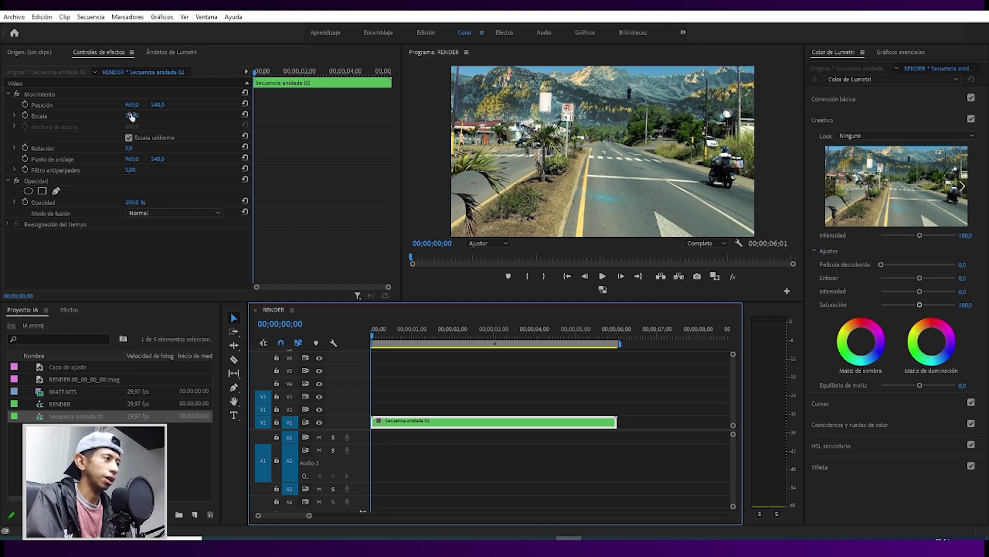
mouse_move(133, 115)
left_mouse_down()
mouse_move(145, 116)
mouse_move(108, 105)
left_mouse_up()
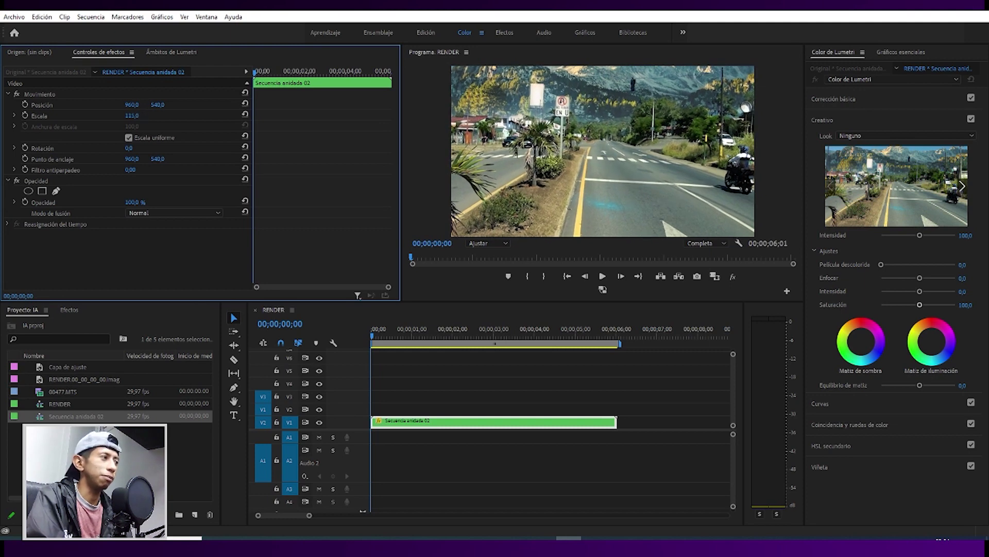
left_click_drag(132, 105, 67, 97)
- Keyframe Position X drifting from 1001 to 928 over the clip, and set anchor point to 960, 369
left_click(25, 104)
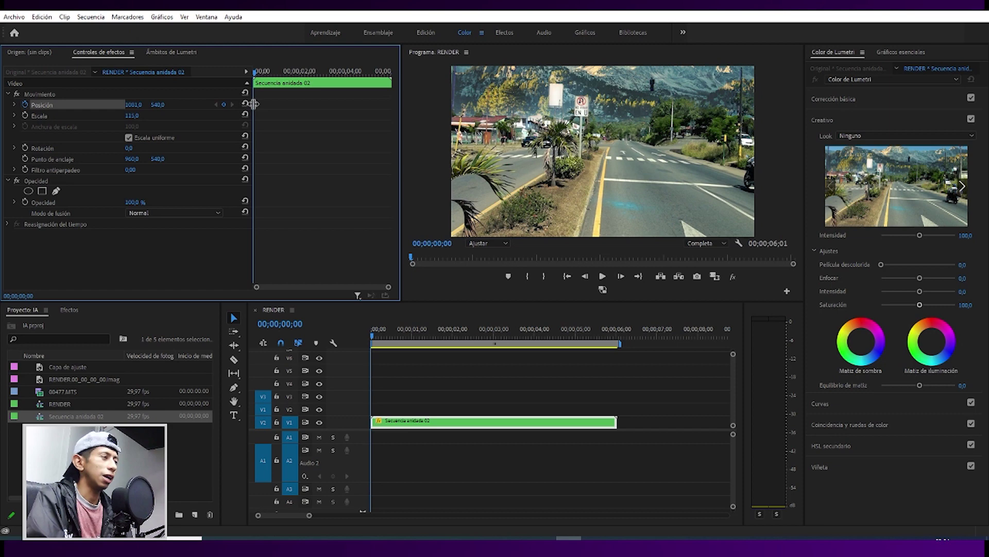
key("ctrl+z")
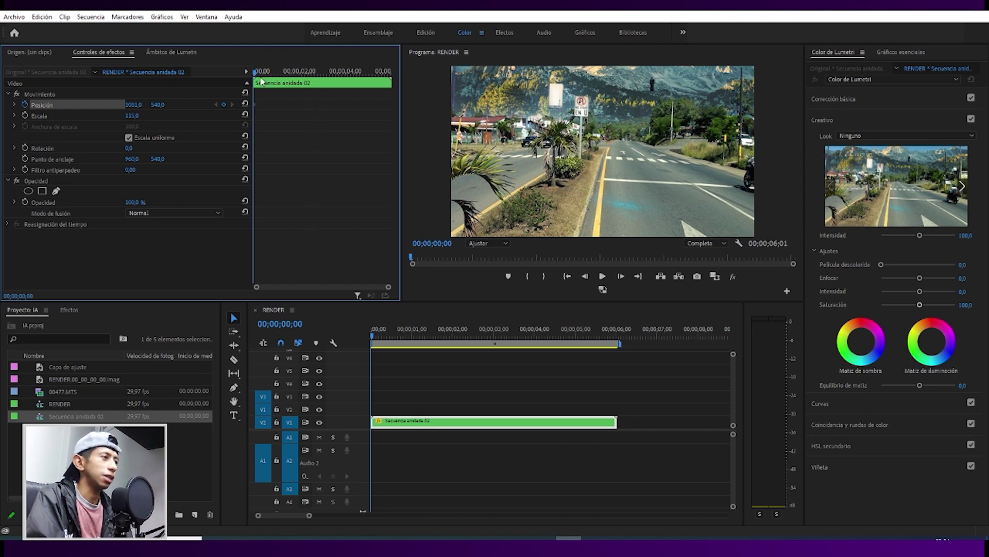
left_click_drag(261, 81, 339, 81)
left_click_drag(132, 105, 103, 105)
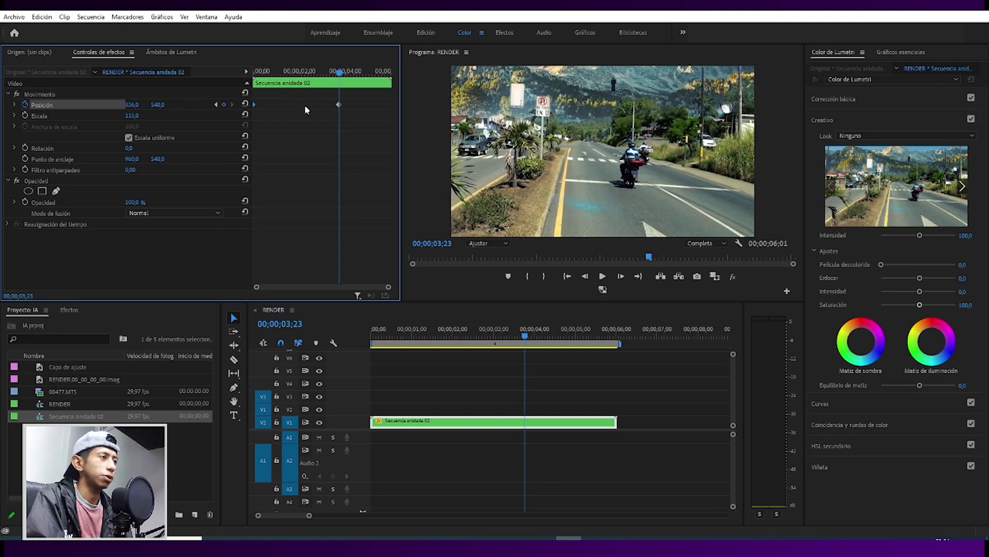
left_click_drag(339, 105, 433, 128)
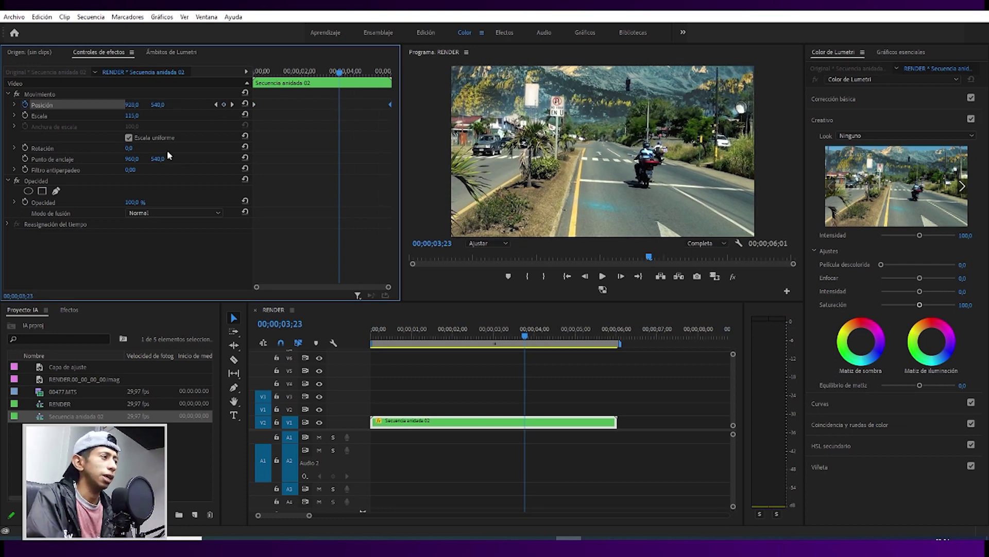
mouse_move(157, 159)
left_mouse_down()
mouse_move(108, 159)
mouse_move(154, 159)
left_mouse_up()
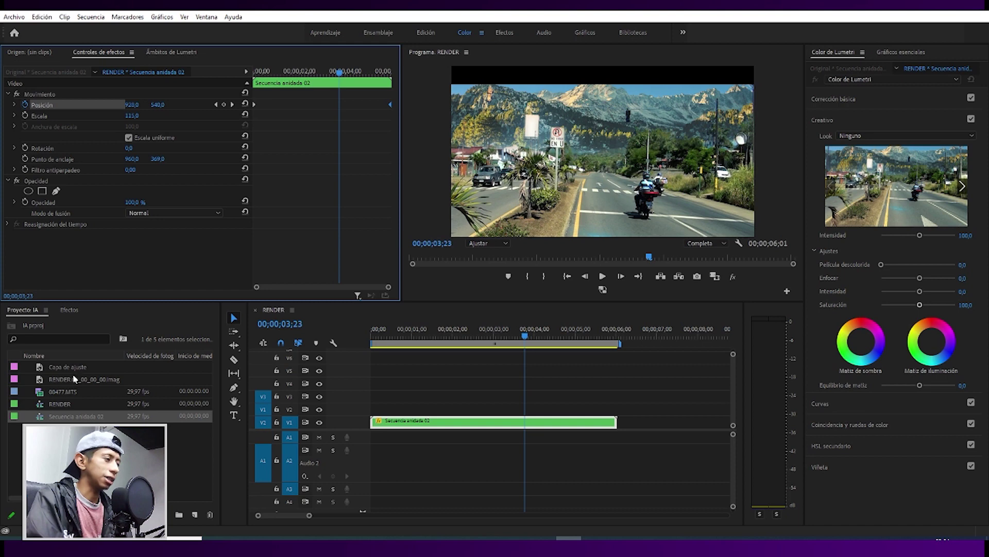
- Place an adjustment layer over the nested clip, match its length, and apply the Recortar effect
left_click_drag(69, 366, 373, 407)
left_click_drag(570, 407, 617, 407)
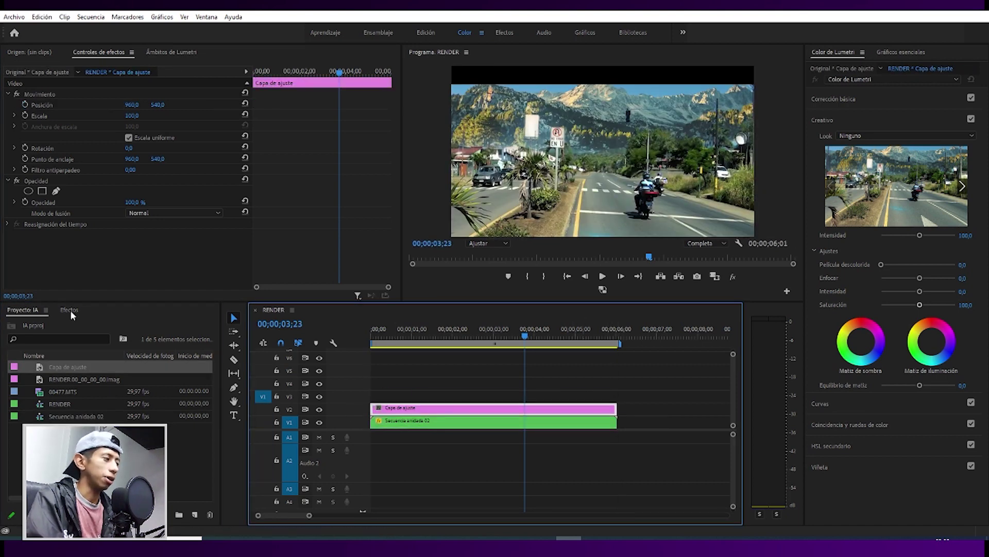
left_click(69, 310)
left_click(7, 324)
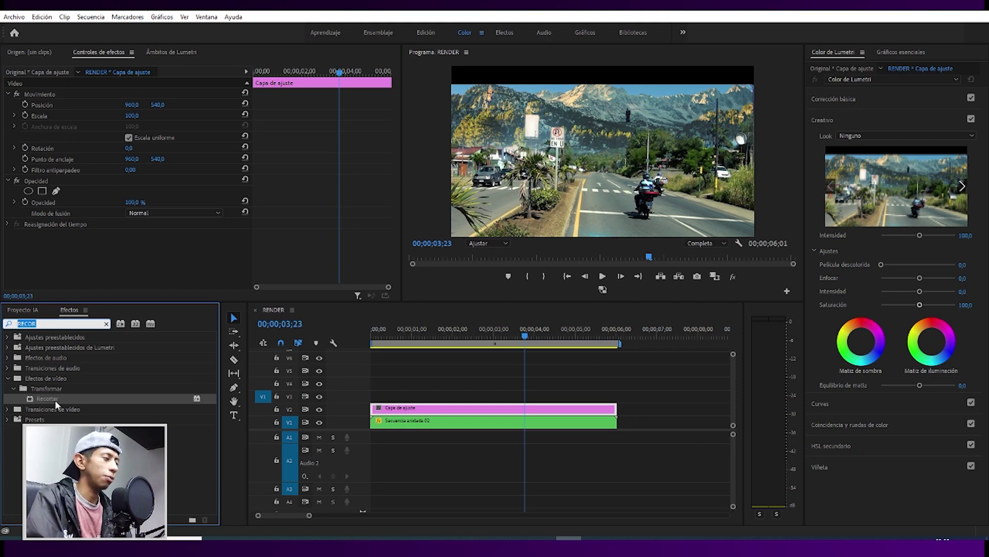
left_click_drag(47, 398, 61, 229)
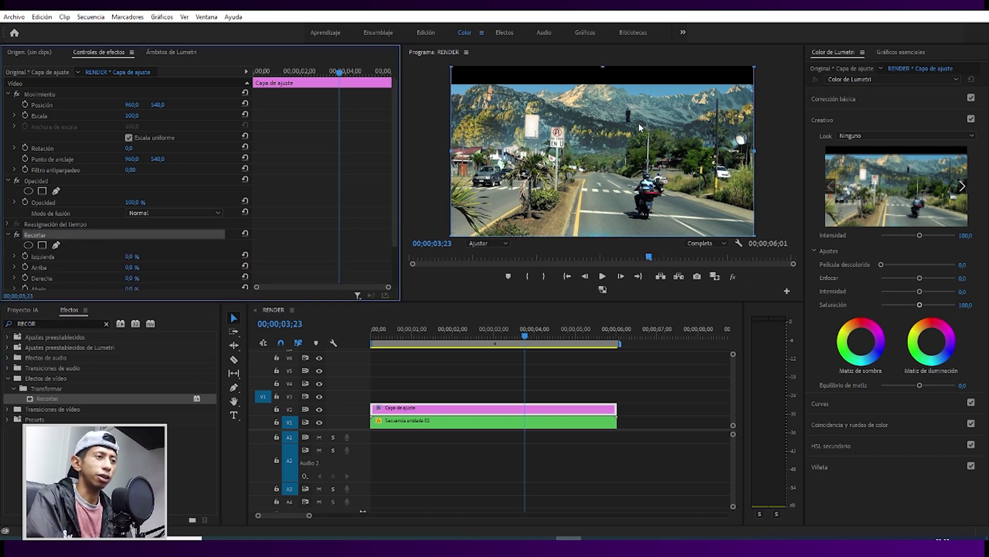
- Set Recortar's Abajo and Arriba crop to 11% each for letterbox bars
scroll(328, 222, "down", 2)
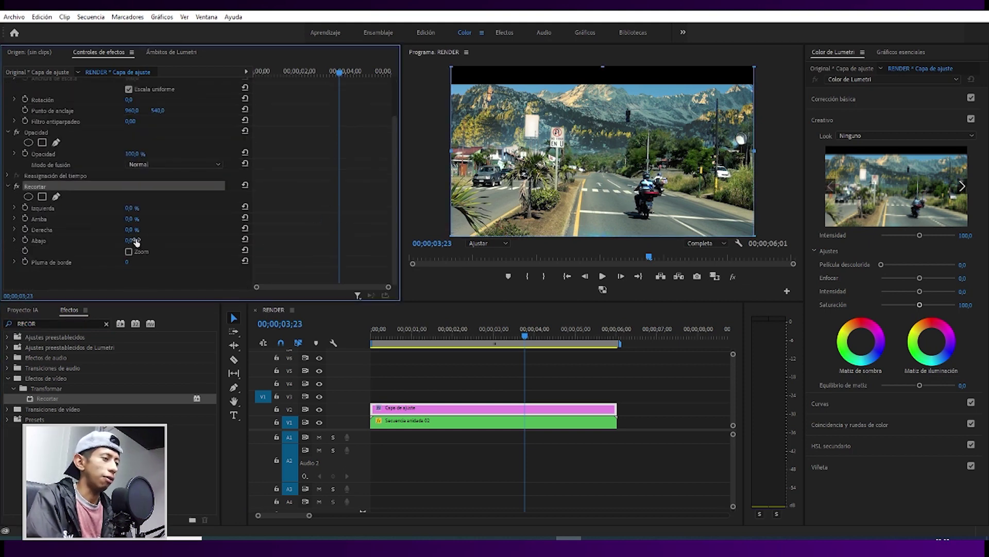
left_click(140, 238)
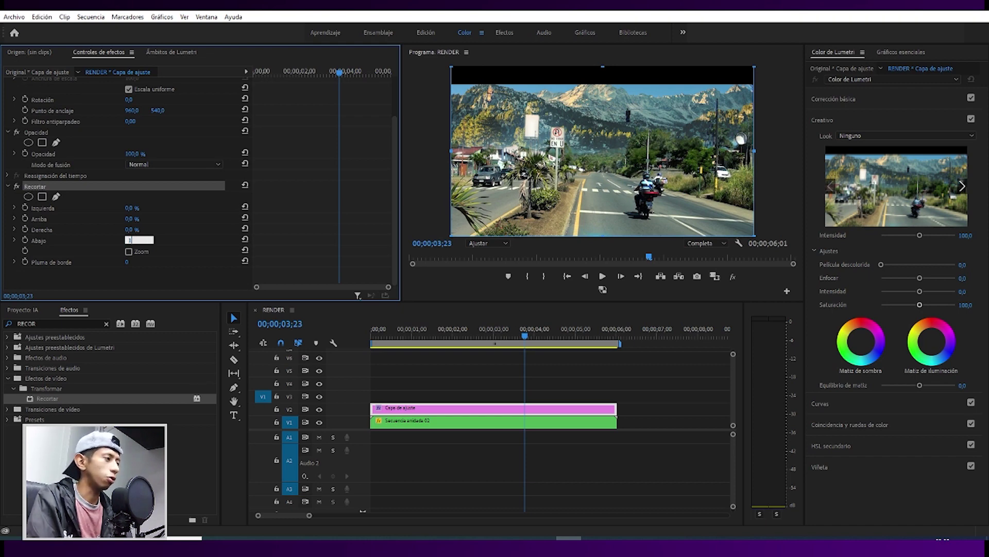
type("1")
key("Return")
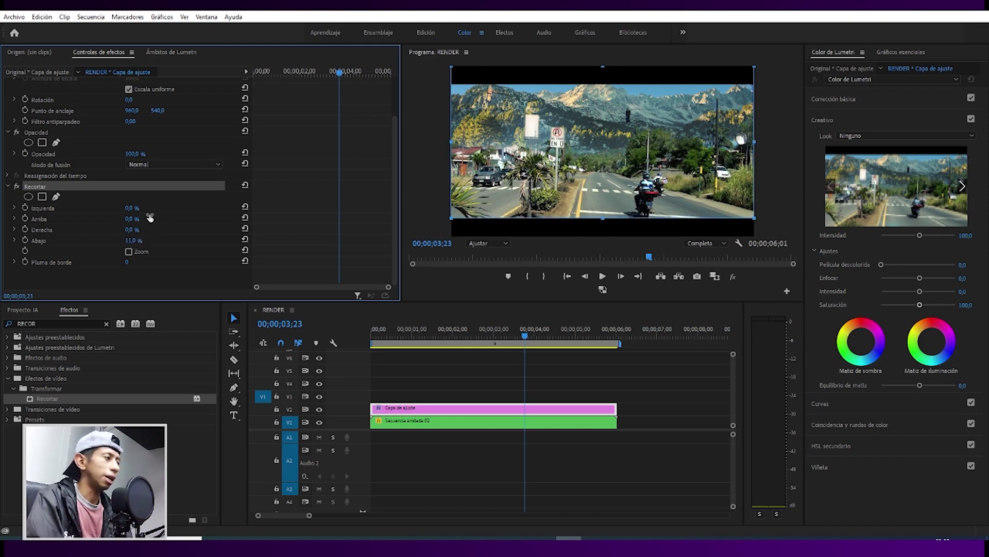
left_click(151, 218)
type("11")
key("Return")
- Play the letterboxed sequence from the start, then select the nested road clip
left_click_drag(496, 328, 345, 335)
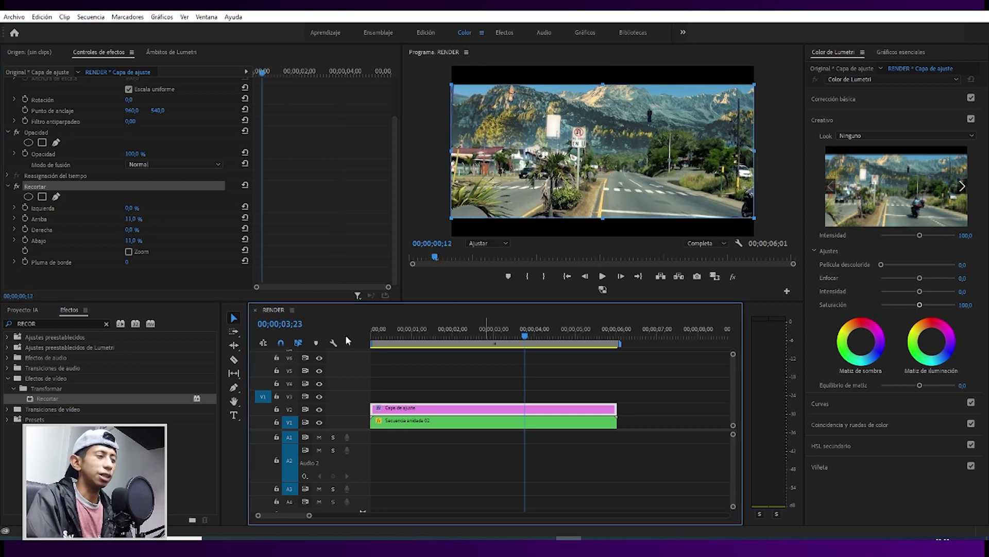
key("space")
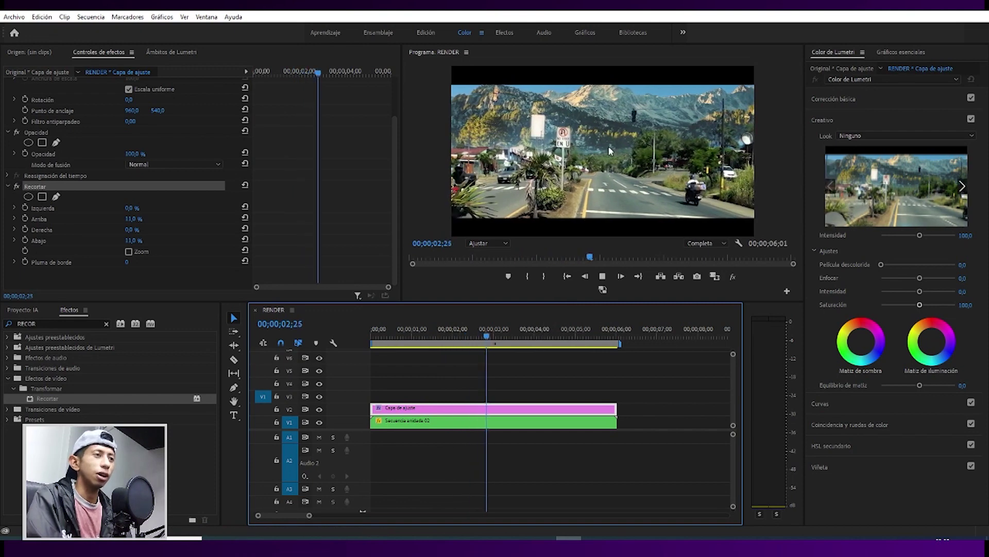
key("space")
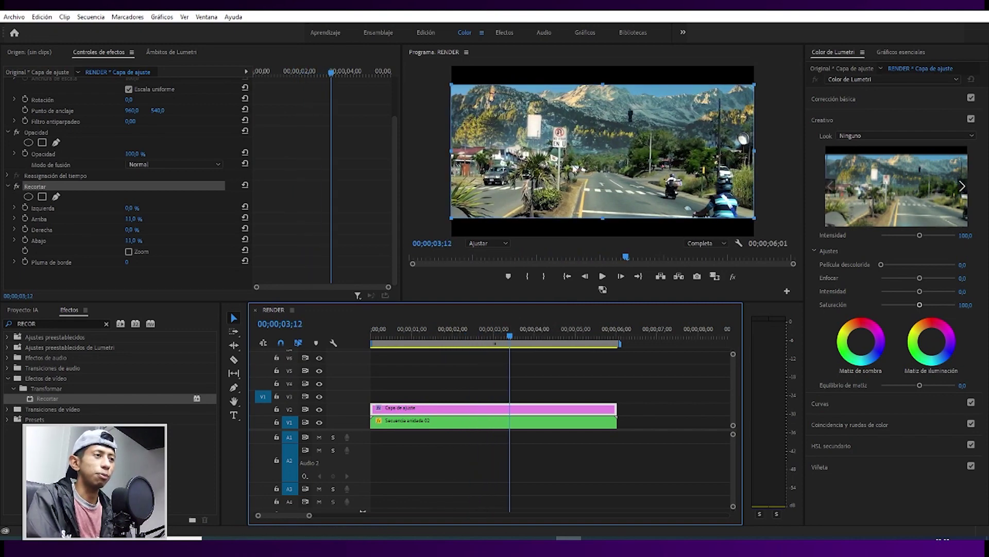
left_click(498, 421)
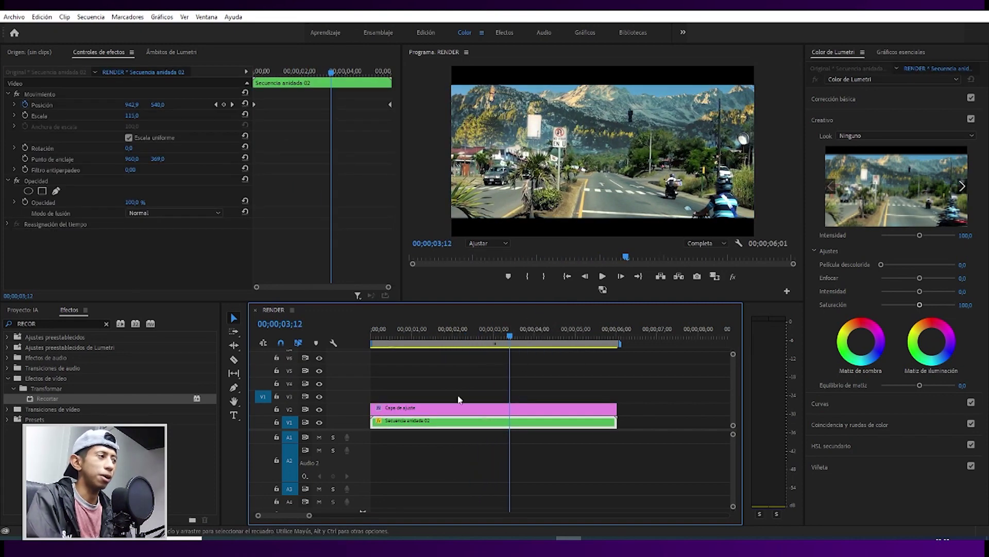
- Raise the nested clip's anchor point Y, then play the letterboxed composite full-size from frame one
left_click_drag(157, 159, 179, 159)
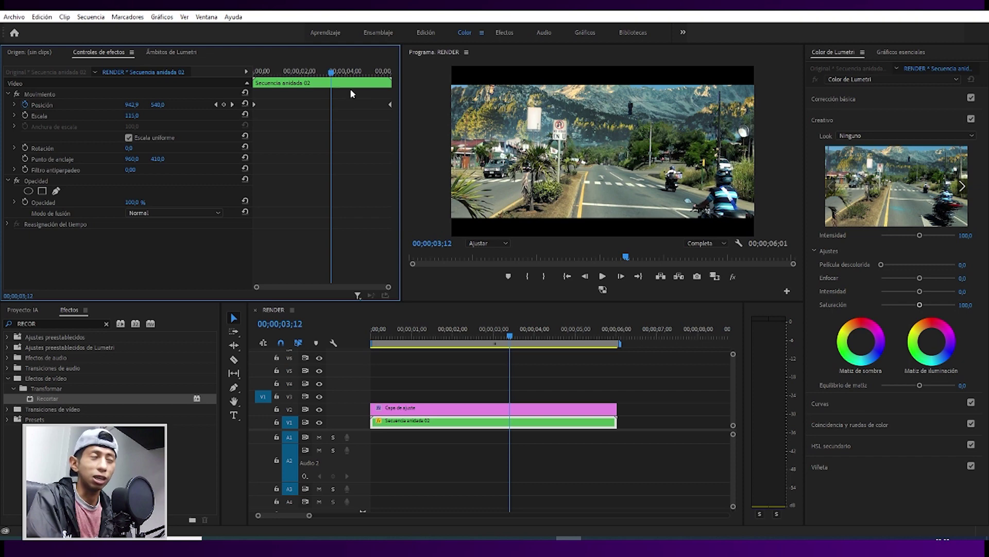
left_click_drag(327, 79, 254, 78)
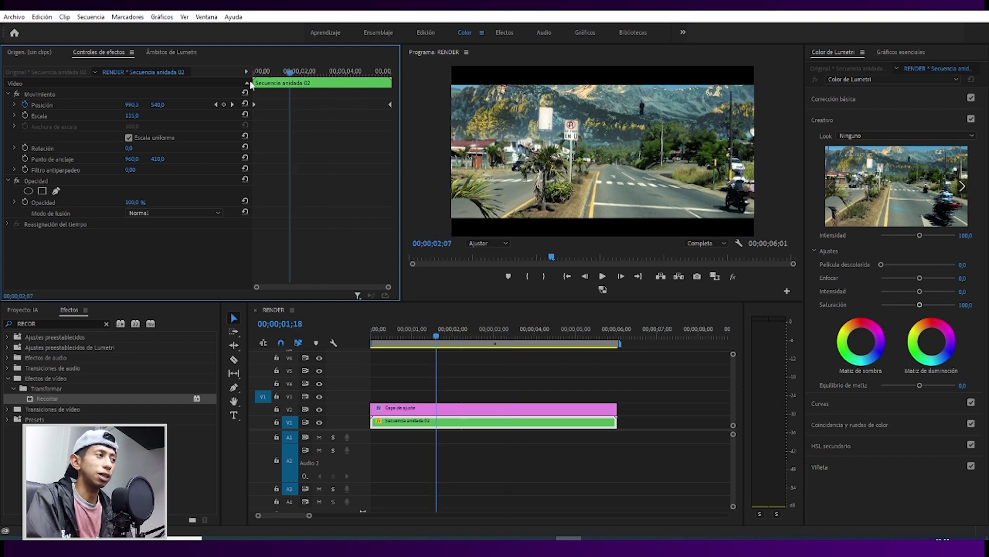
key("grave")
key("space")
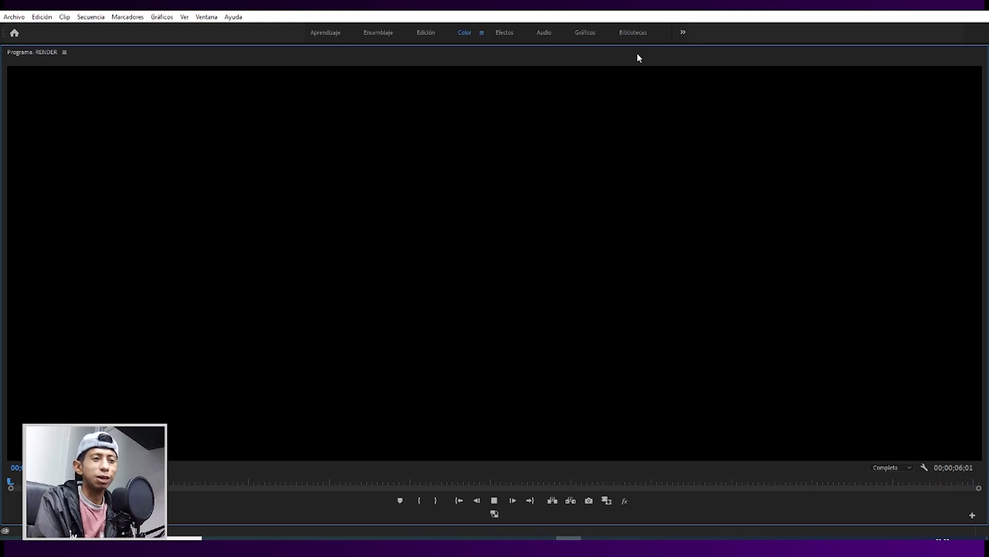
key("space")
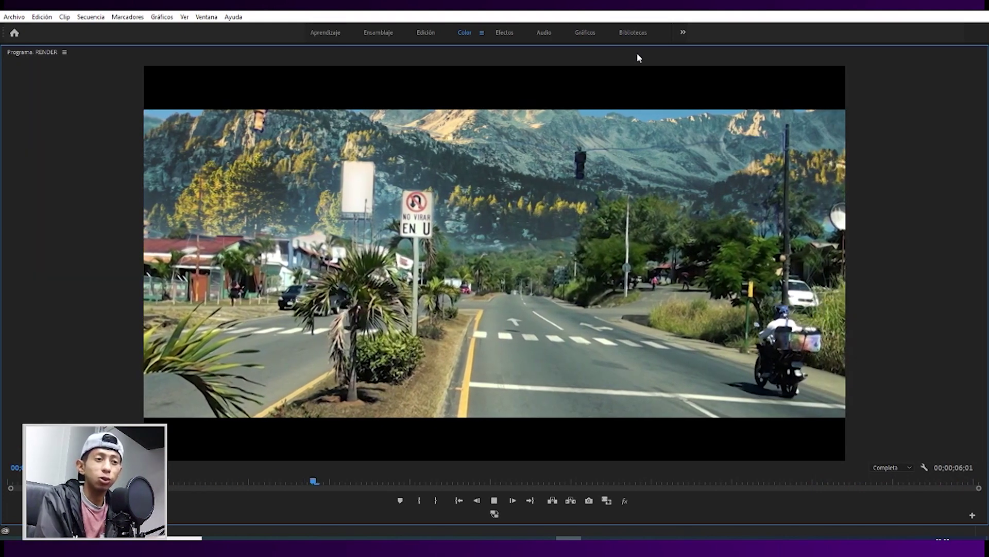
key("space")
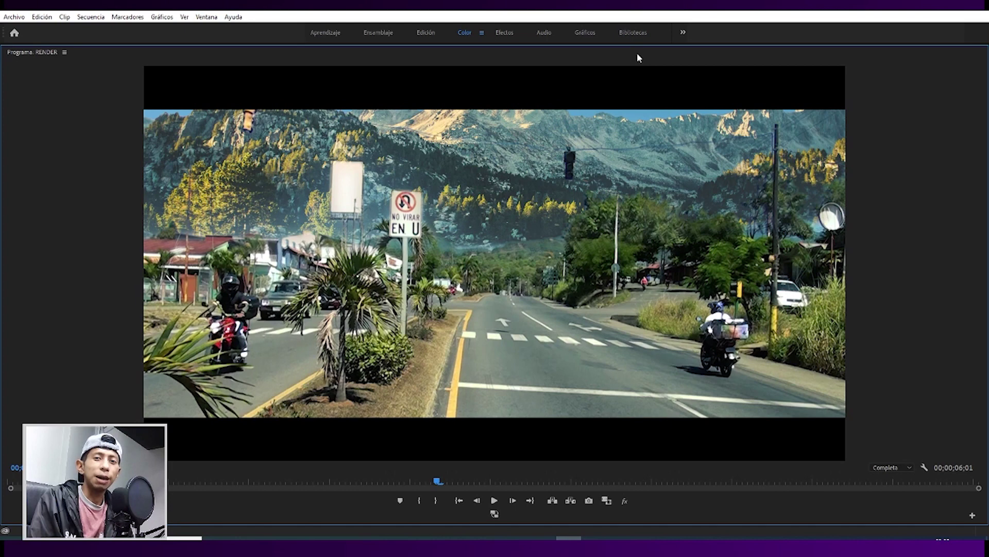